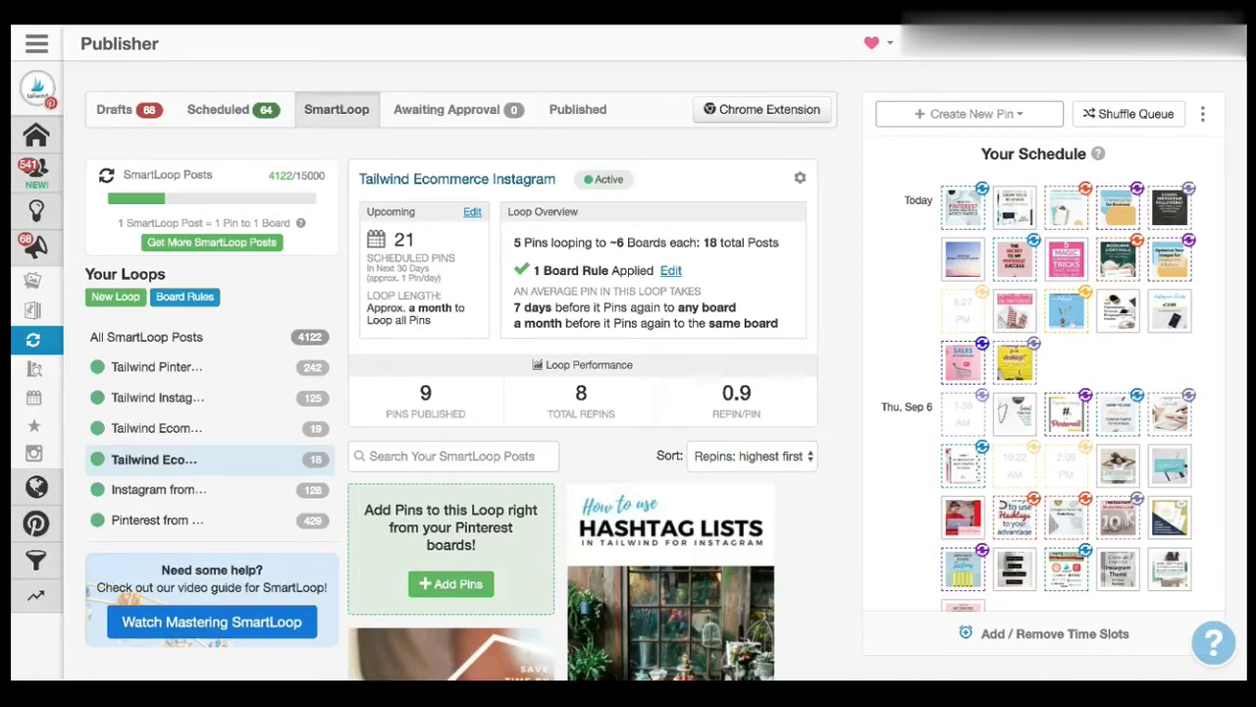
Create a new Evergreen SmartLoop and name it "Pinterest for Beginners".
{"action": "scroll", "coordinate": [211, 392], "scroll_direction": "down", "scroll_amount": 3}
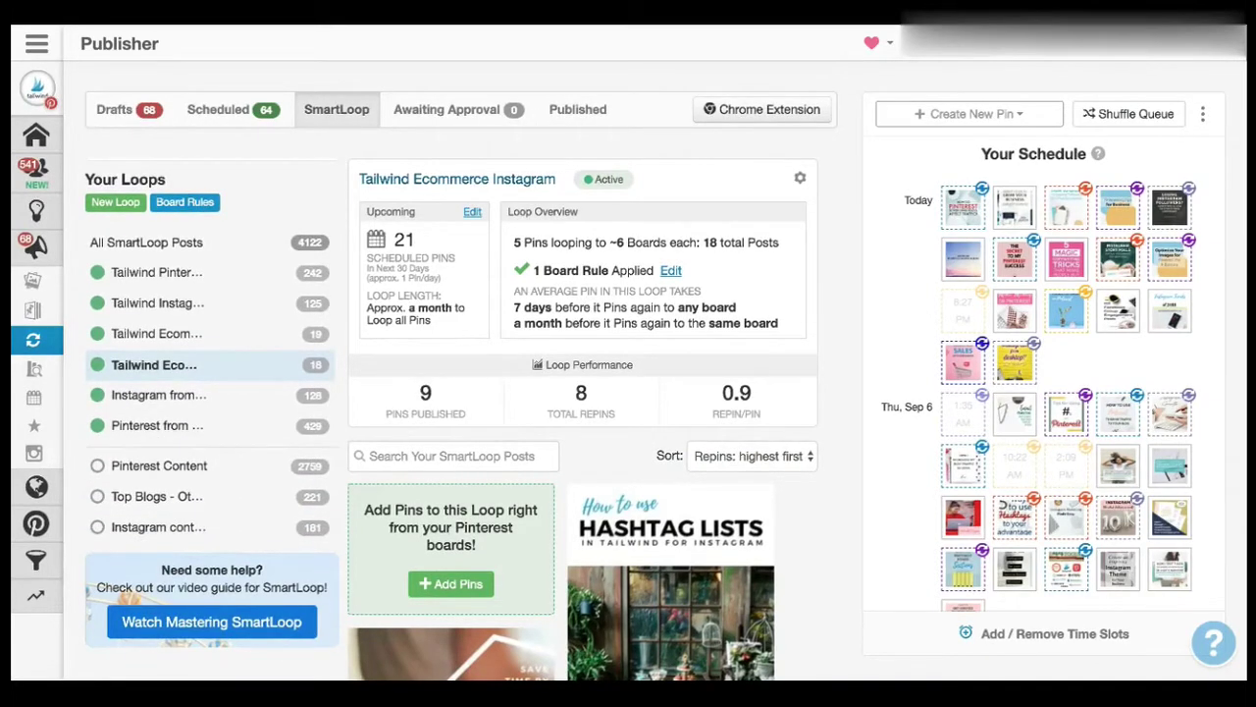
{"action": "scroll", "coordinate": [1053, 391], "scroll_direction": "down", "scroll_amount": 3}
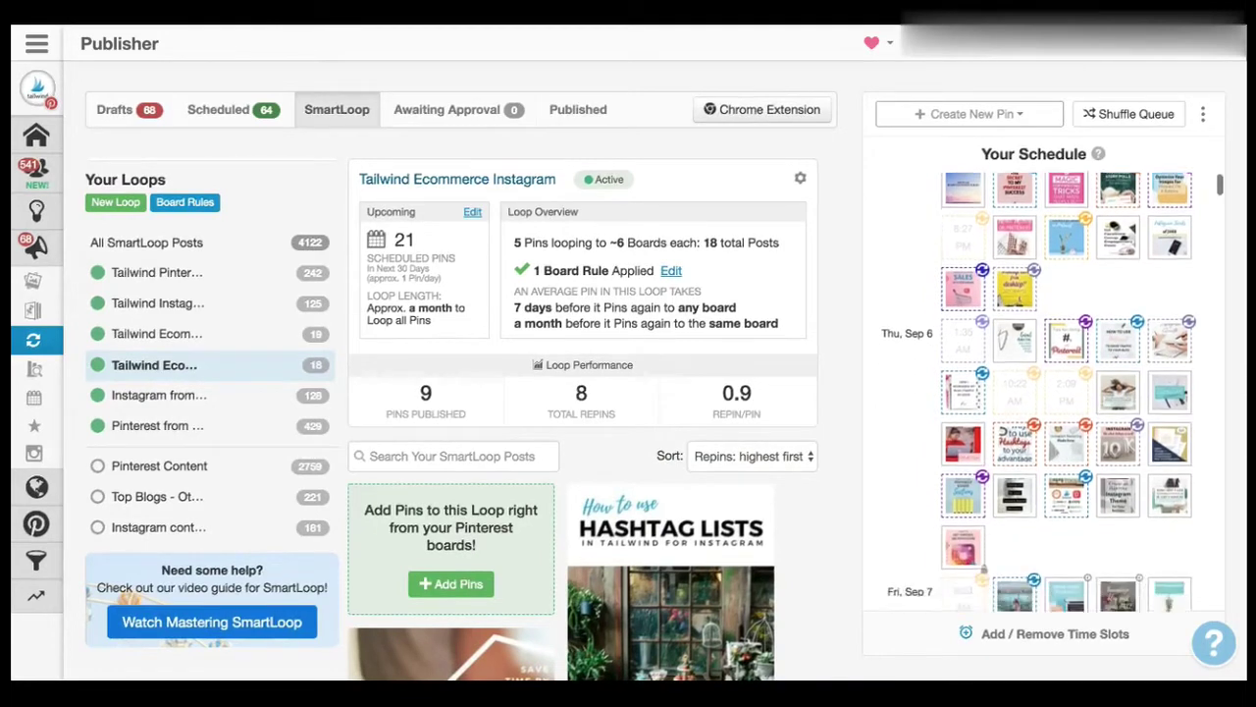
{"action": "scroll", "coordinate": [1053, 392], "scroll_direction": "down", "scroll_amount": 2}
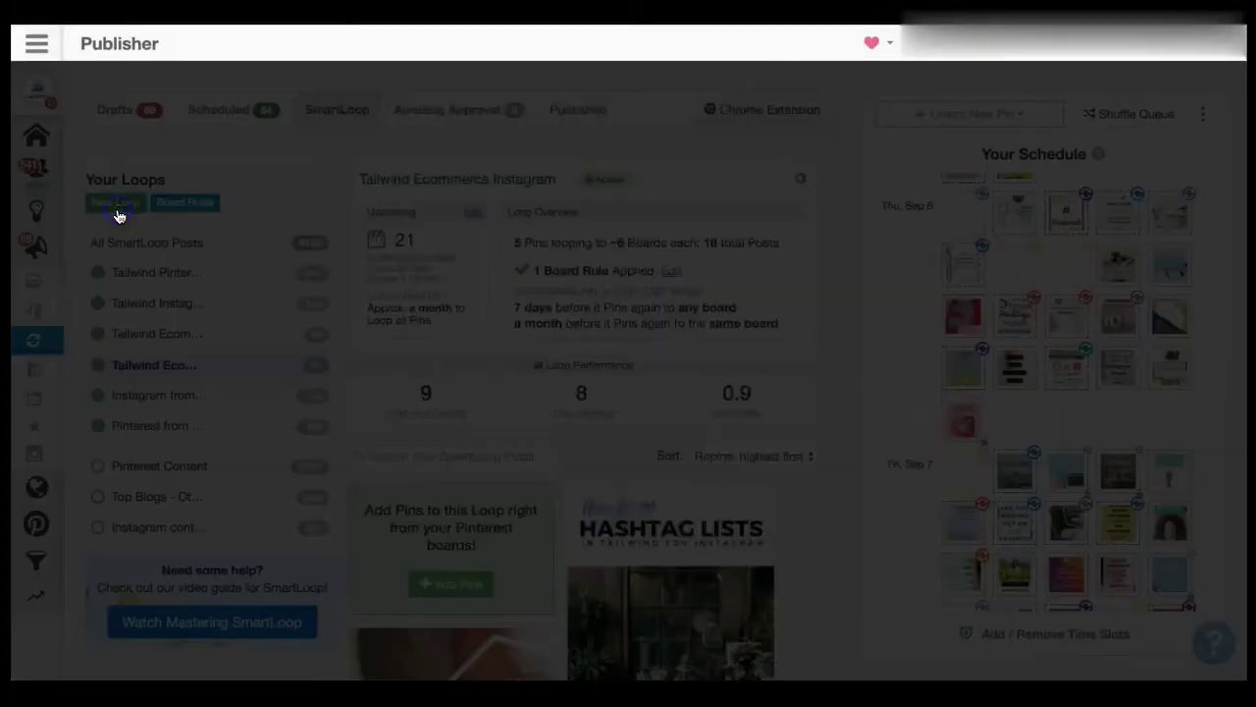
{"action": "left_click", "coordinate": [116, 203]}
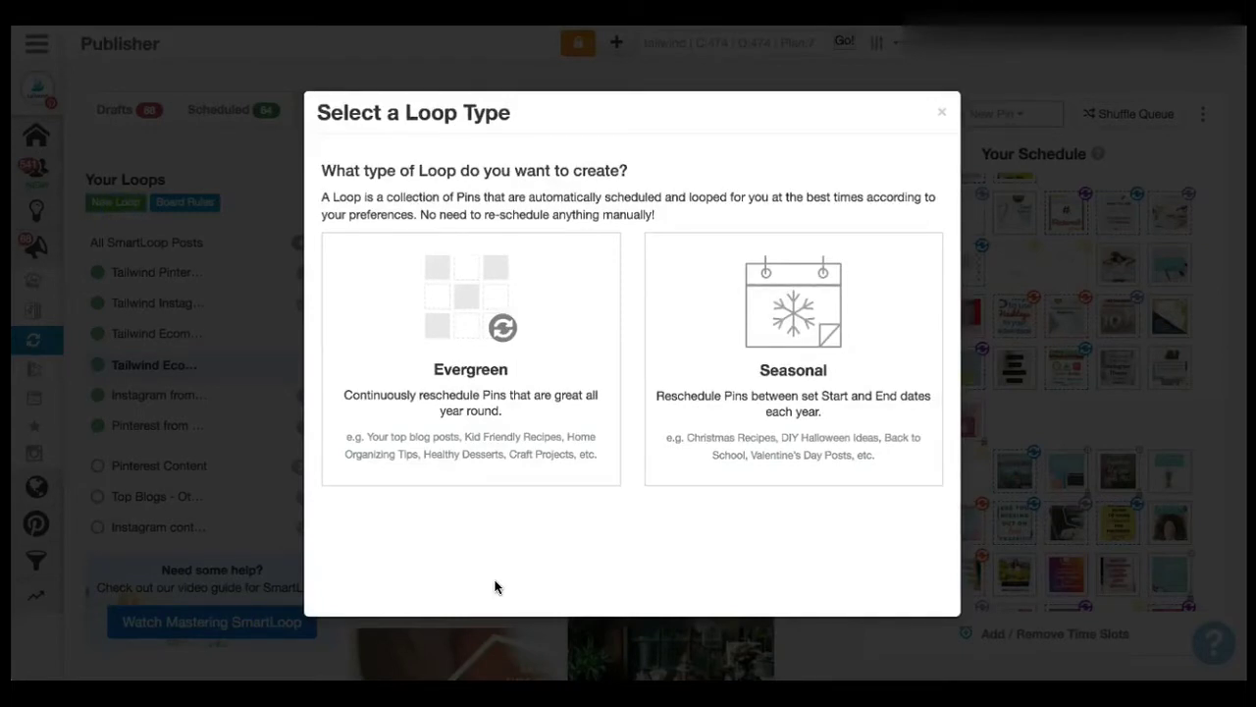
{"action": "left_click", "coordinate": [520, 473]}
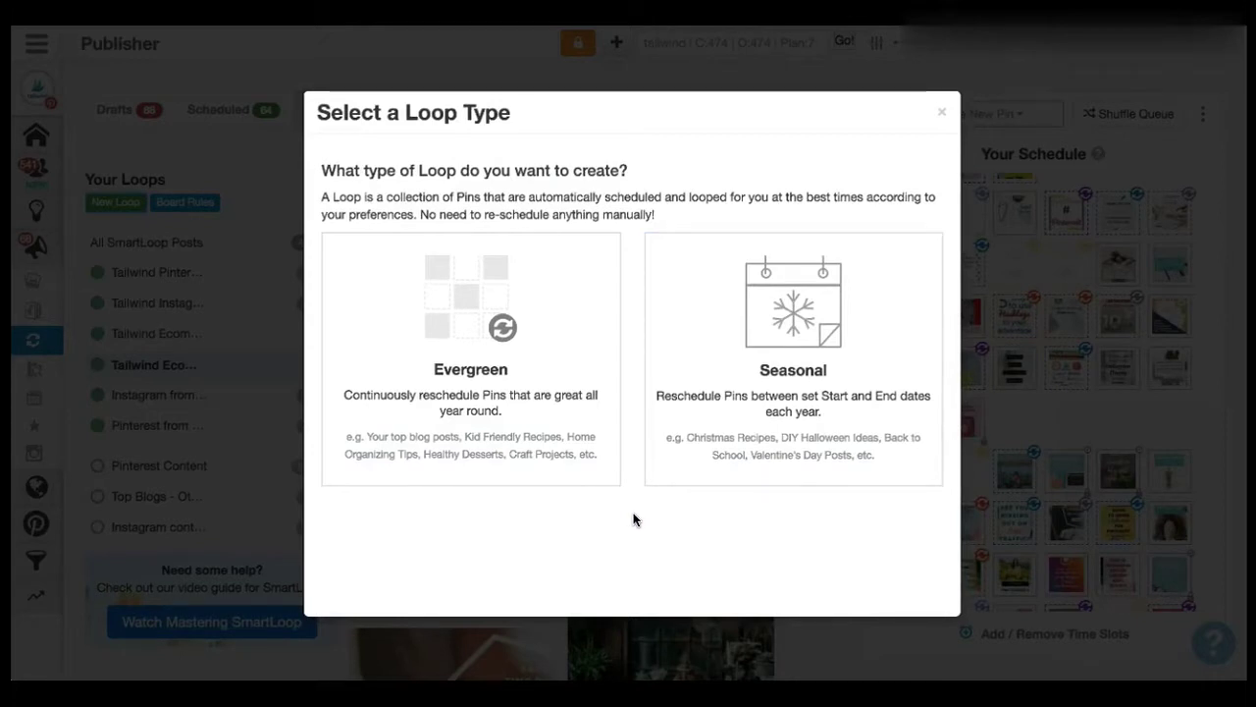
{"action": "left_click", "coordinate": [594, 470]}
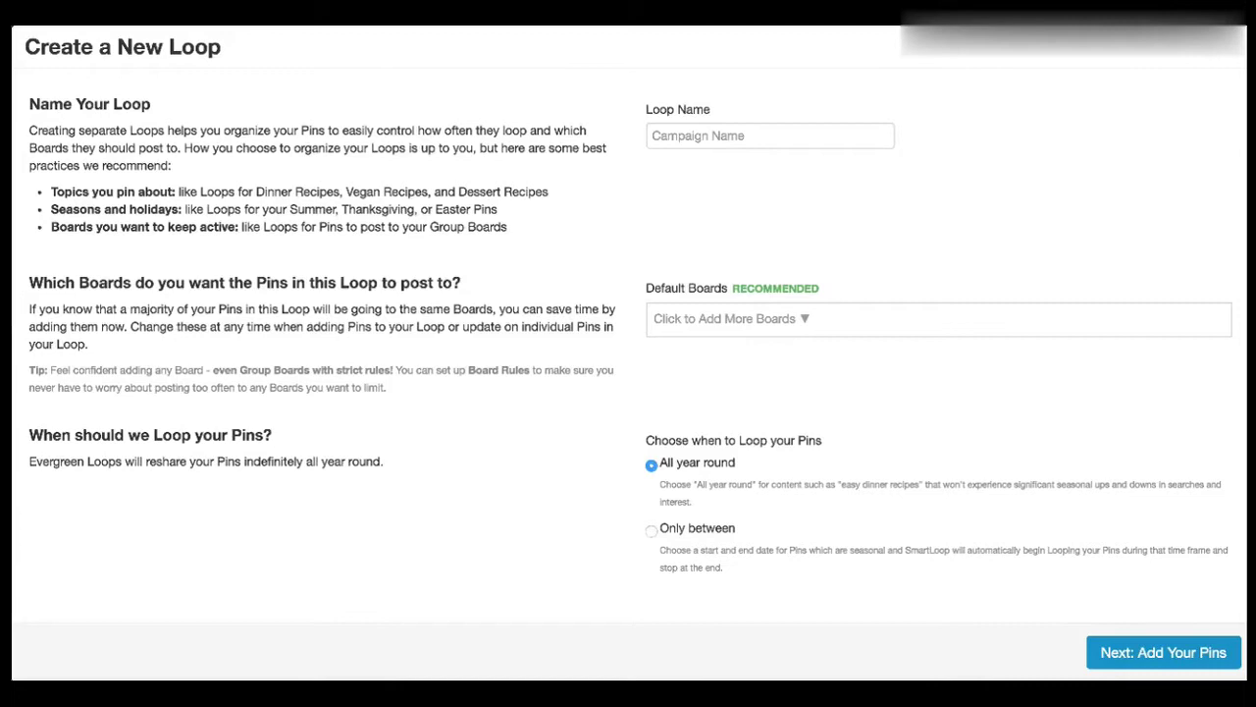
{"action": "left_click", "coordinate": [836, 134]}
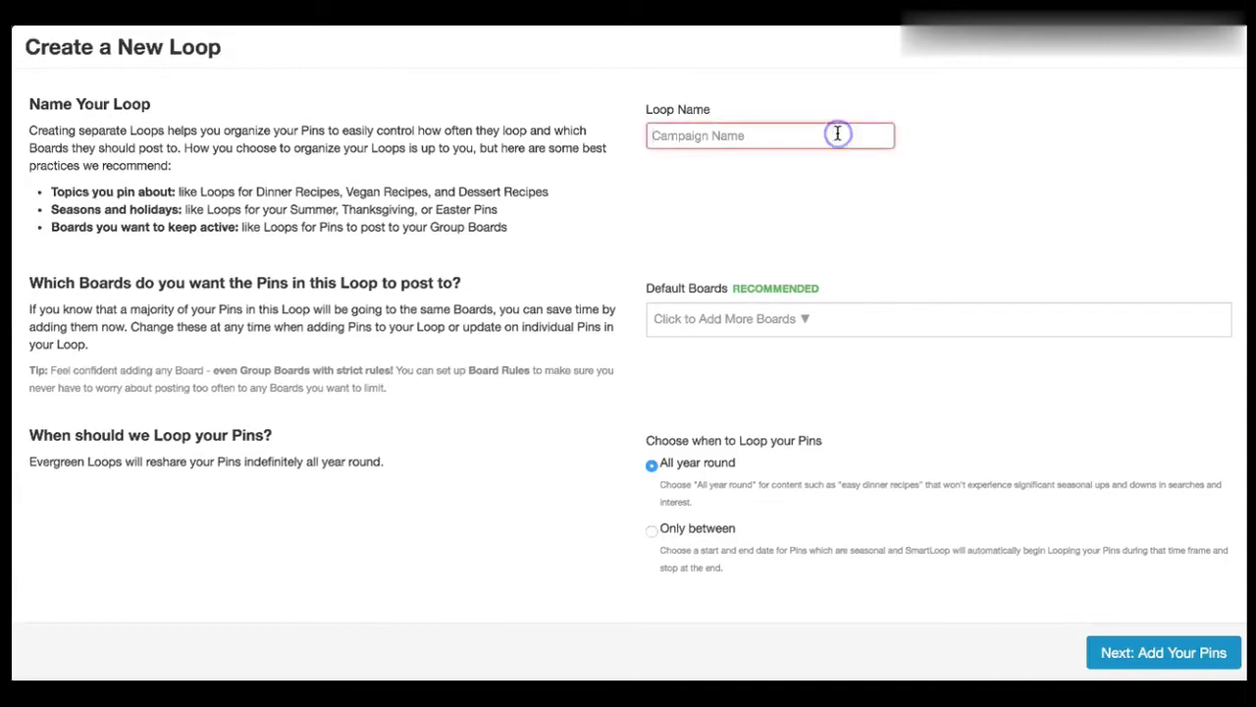
{"action": "type", "text": "Pinterest for Beginners"}
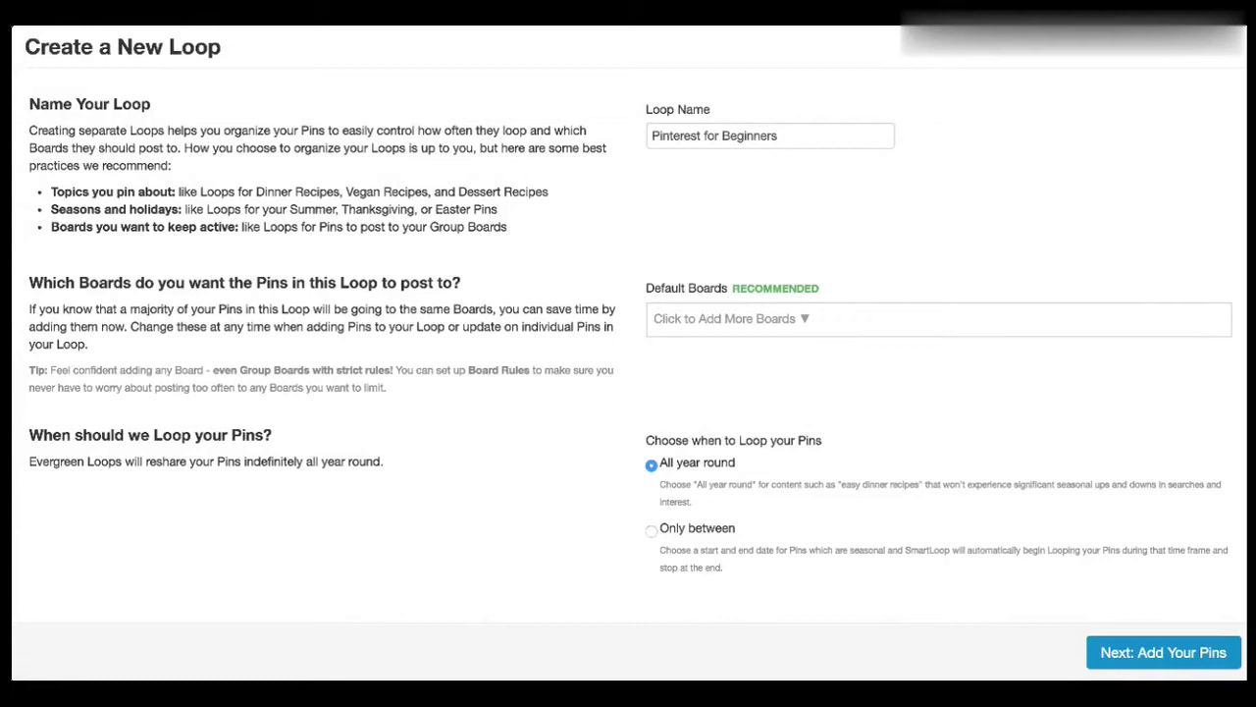
Add the Pinterest Groups board list and the Content Marketing board to the loop's default boards.
{"action": "left_click", "coordinate": [805, 317]}
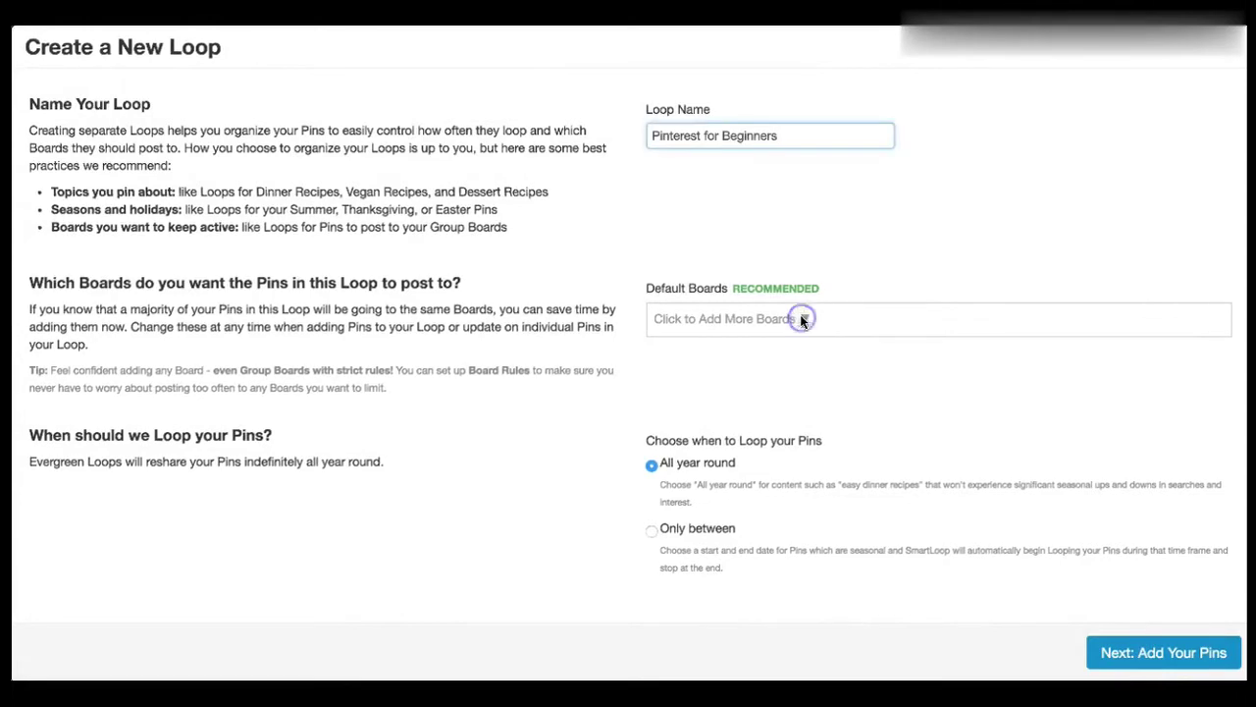
{"action": "left_click", "coordinate": [805, 317]}
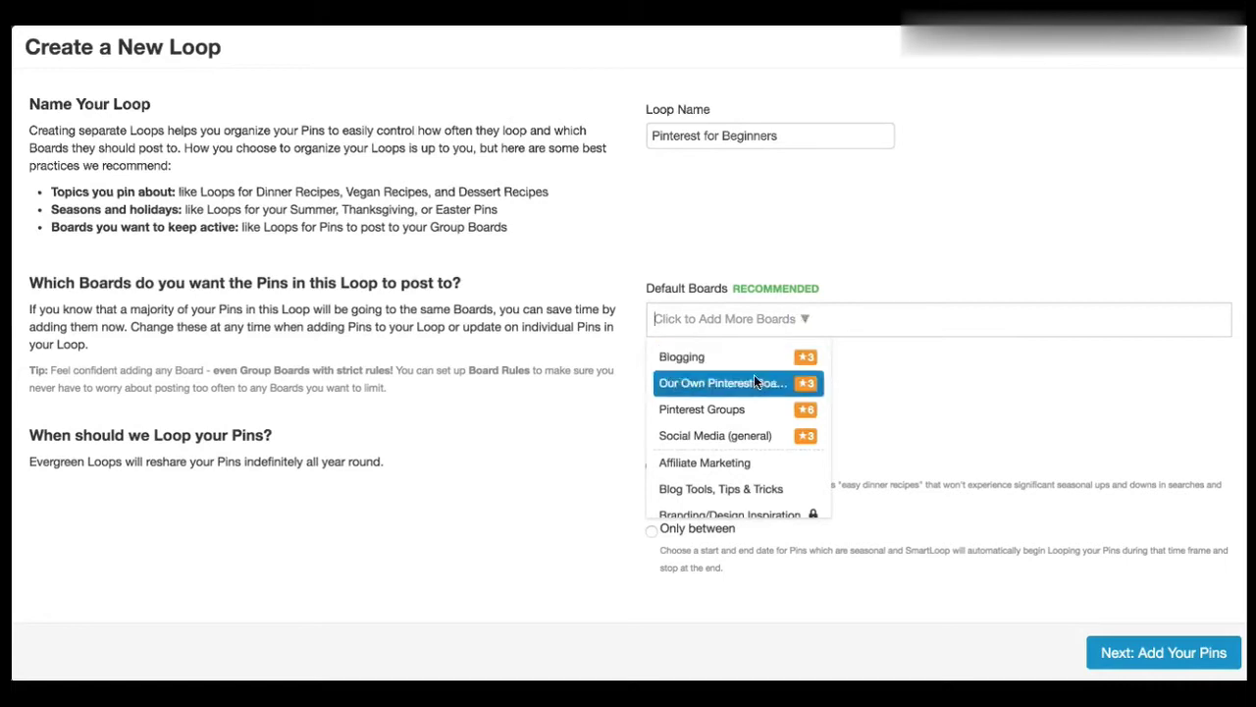
{"action": "left_click", "coordinate": [741, 410]}
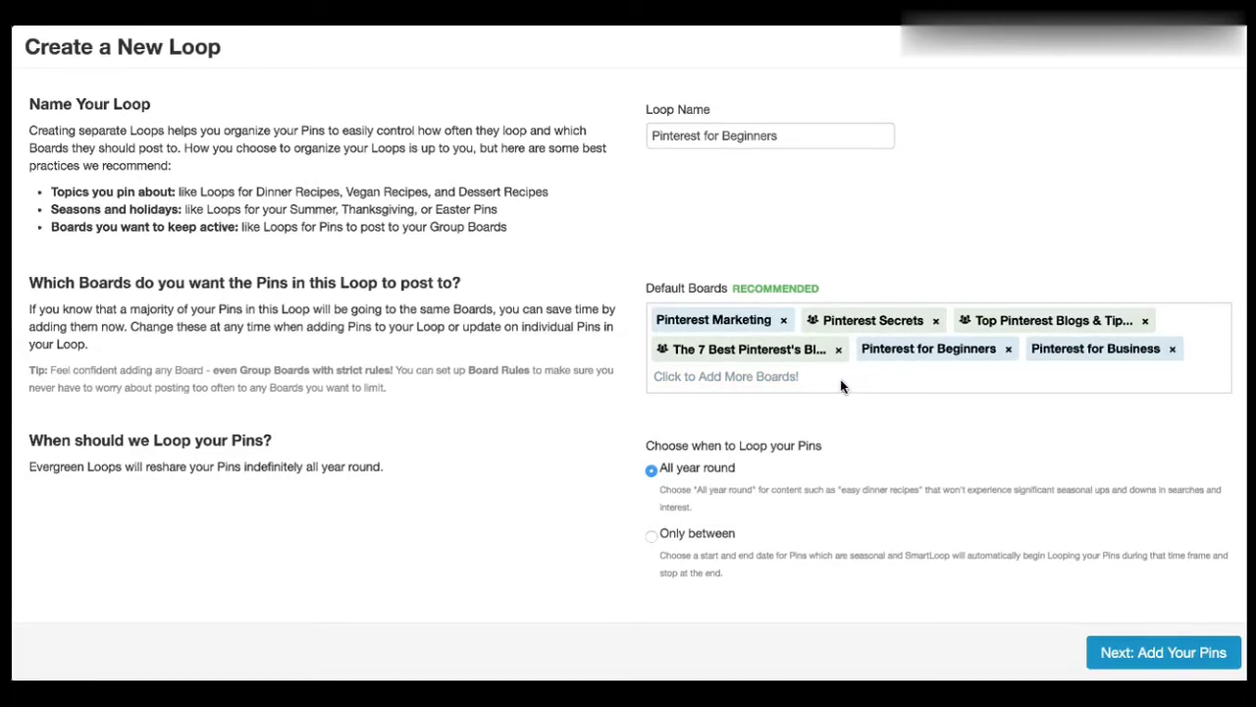
{"action": "left_click", "coordinate": [791, 377]}
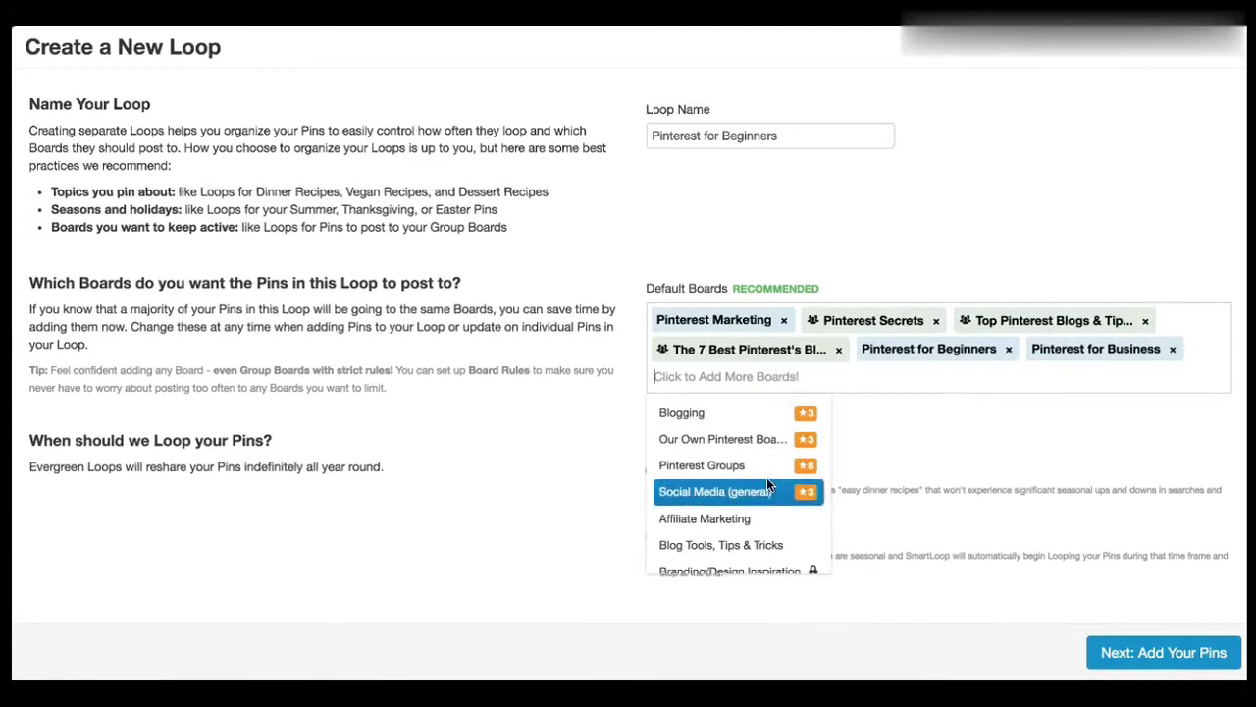
{"action": "scroll", "coordinate": [766, 477], "scroll_direction": "down", "scroll_amount": 3}
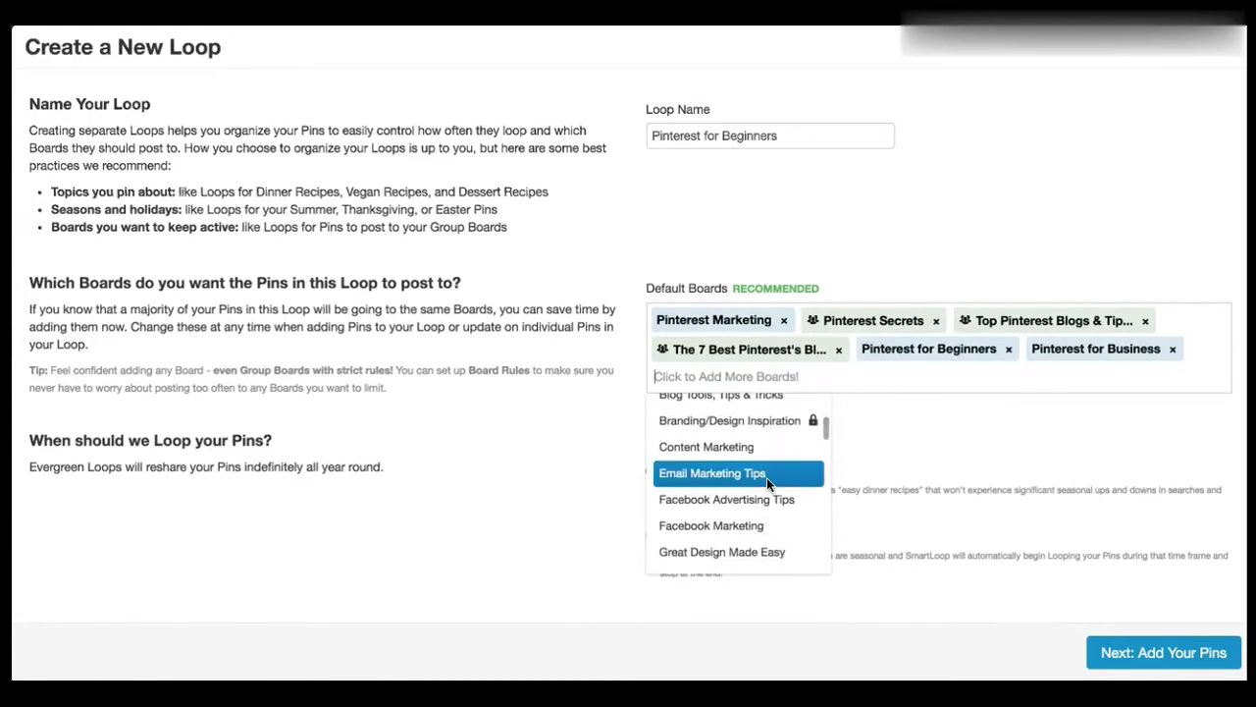
{"action": "left_click", "coordinate": [775, 450]}
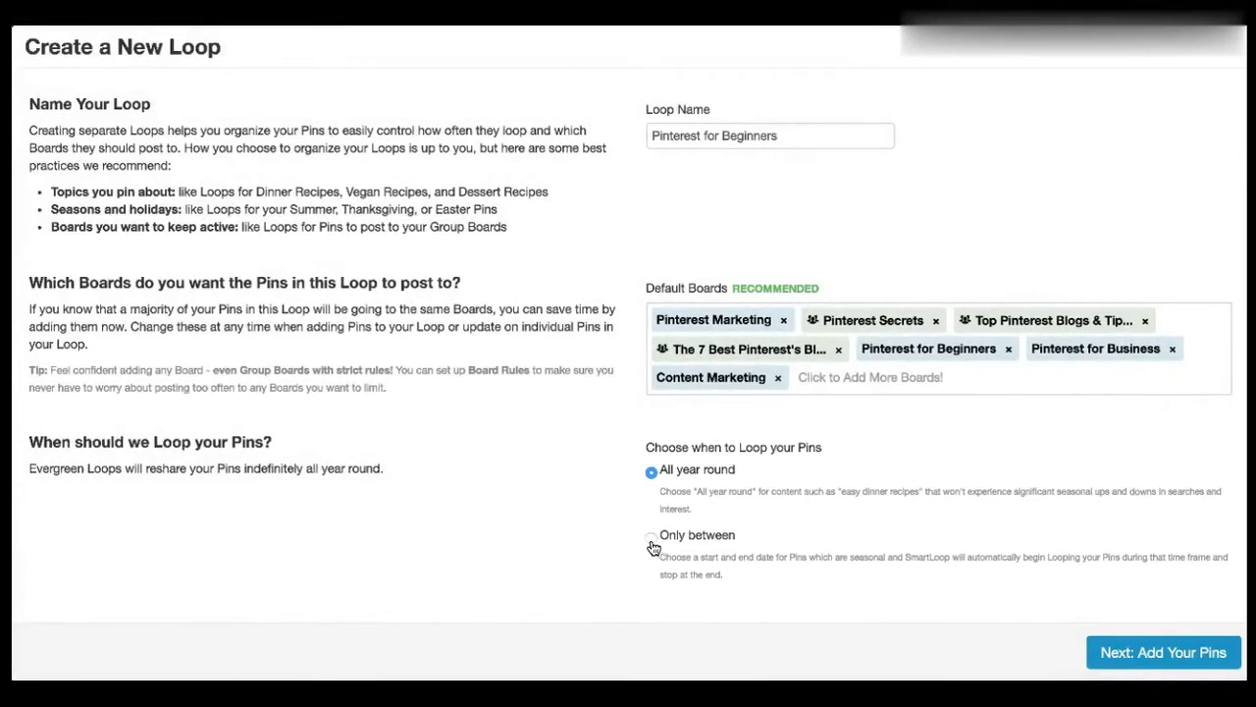
Restrict the loop to run only between set dates, with Sep 3 as the start, and choose an end date.
{"action": "left_click", "coordinate": [651, 540]}
{"action": "left_click", "coordinate": [776, 534]}
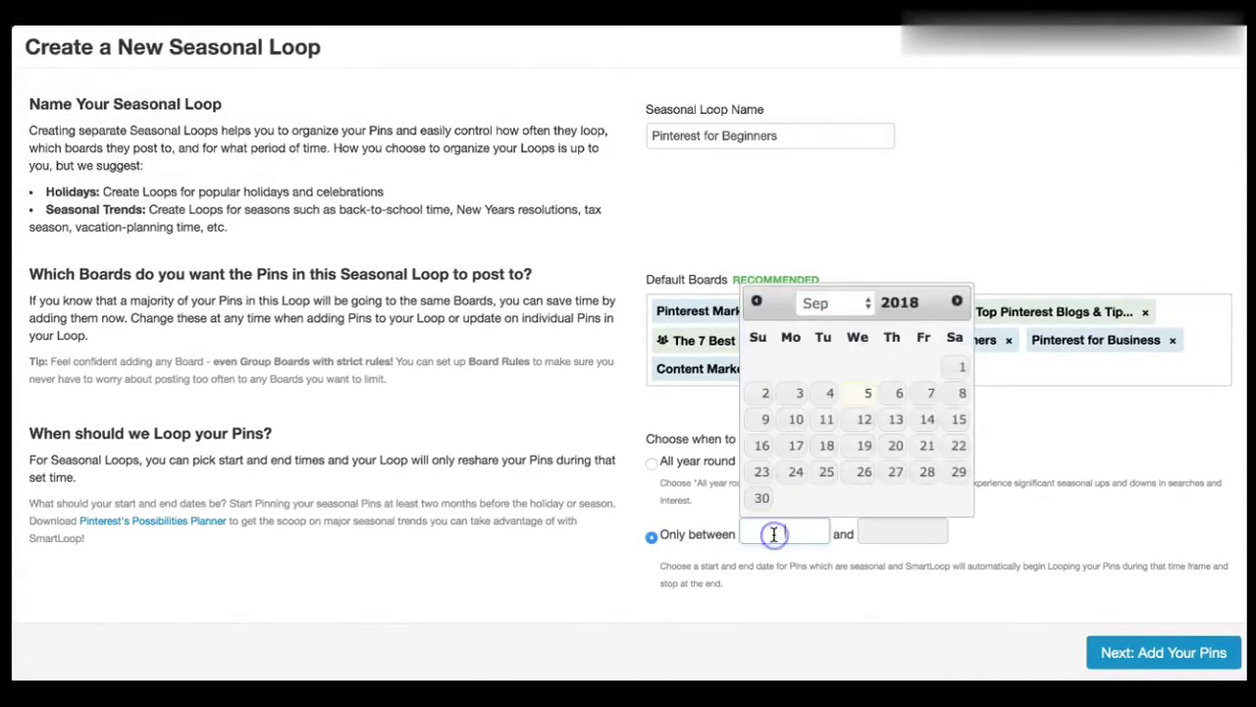
{"action": "left_click", "coordinate": [799, 394]}
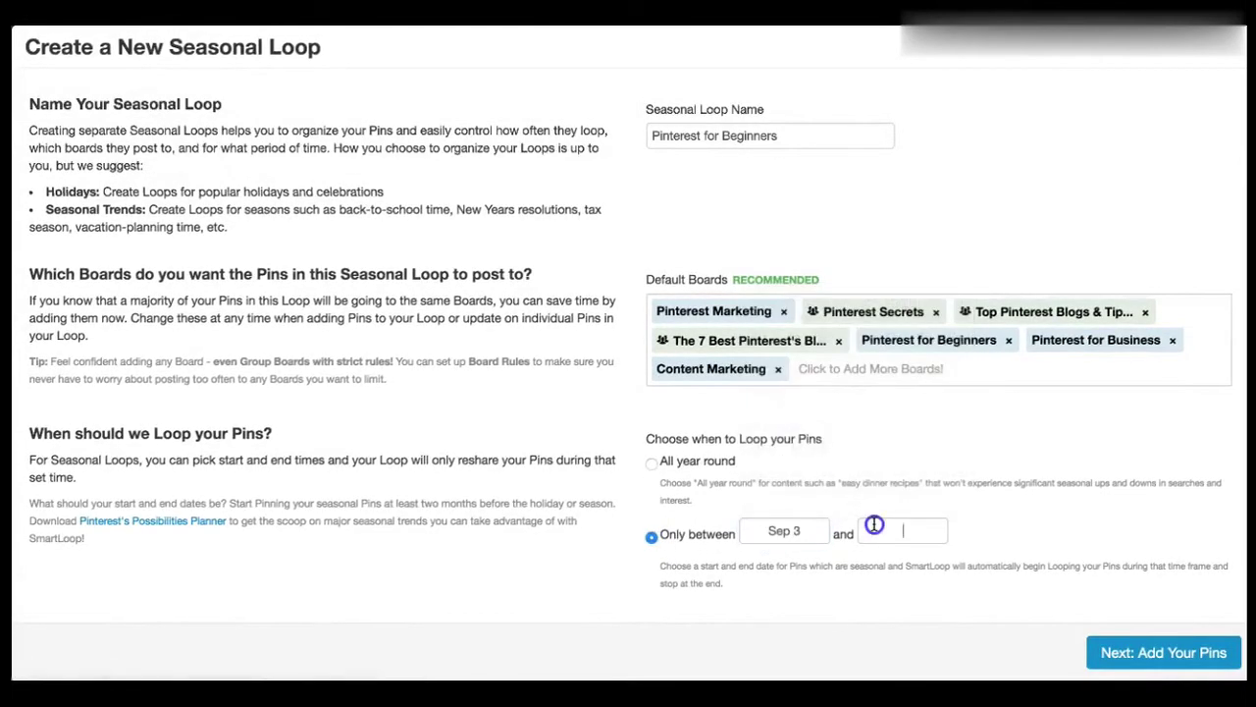
{"action": "left_click", "coordinate": [873, 530]}
{"action": "left_click", "coordinate": [873, 500]}
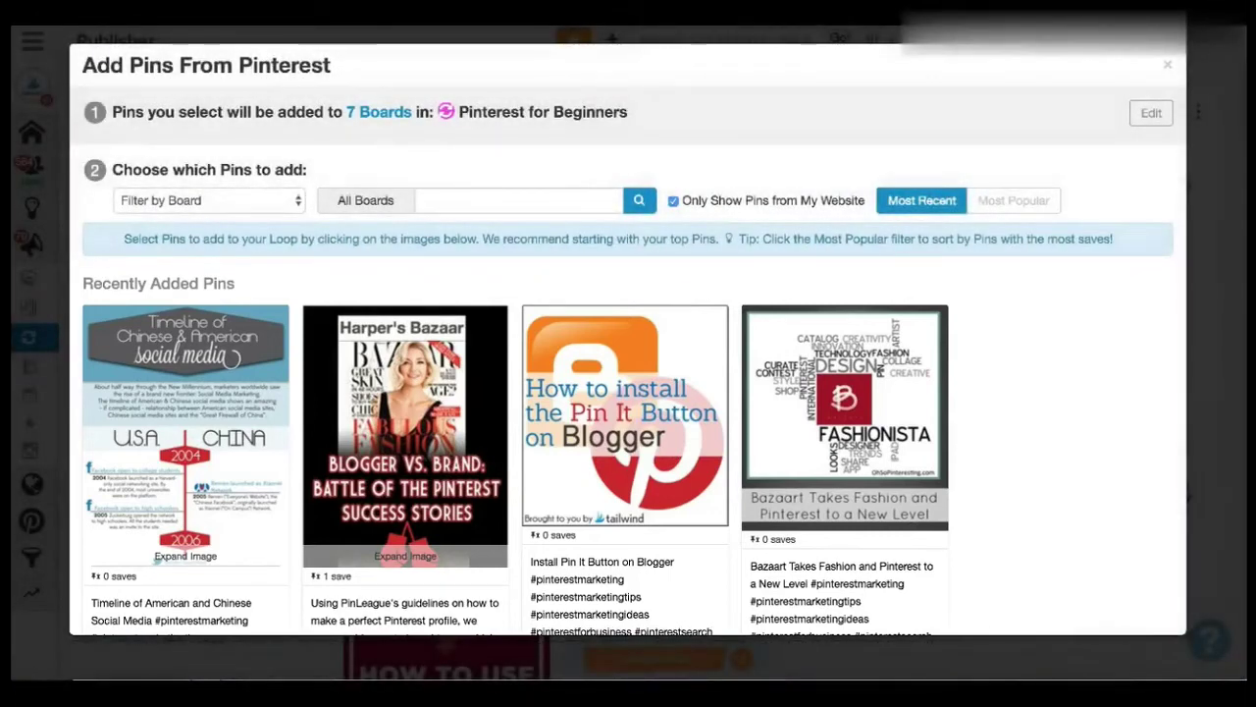
Filter the pins to the Pinterest Marketing board and sort them by Most Popular.
{"action": "left_click", "coordinate": [135, 210]}
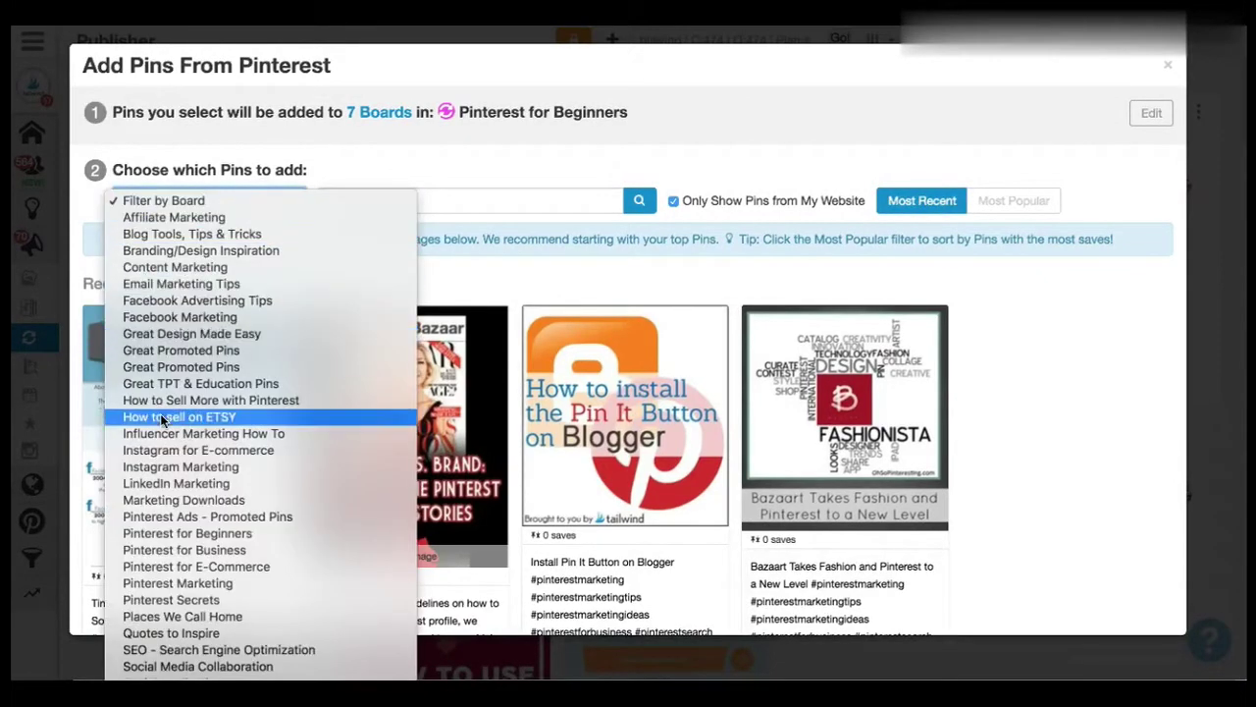
{"action": "left_click", "coordinate": [179, 583]}
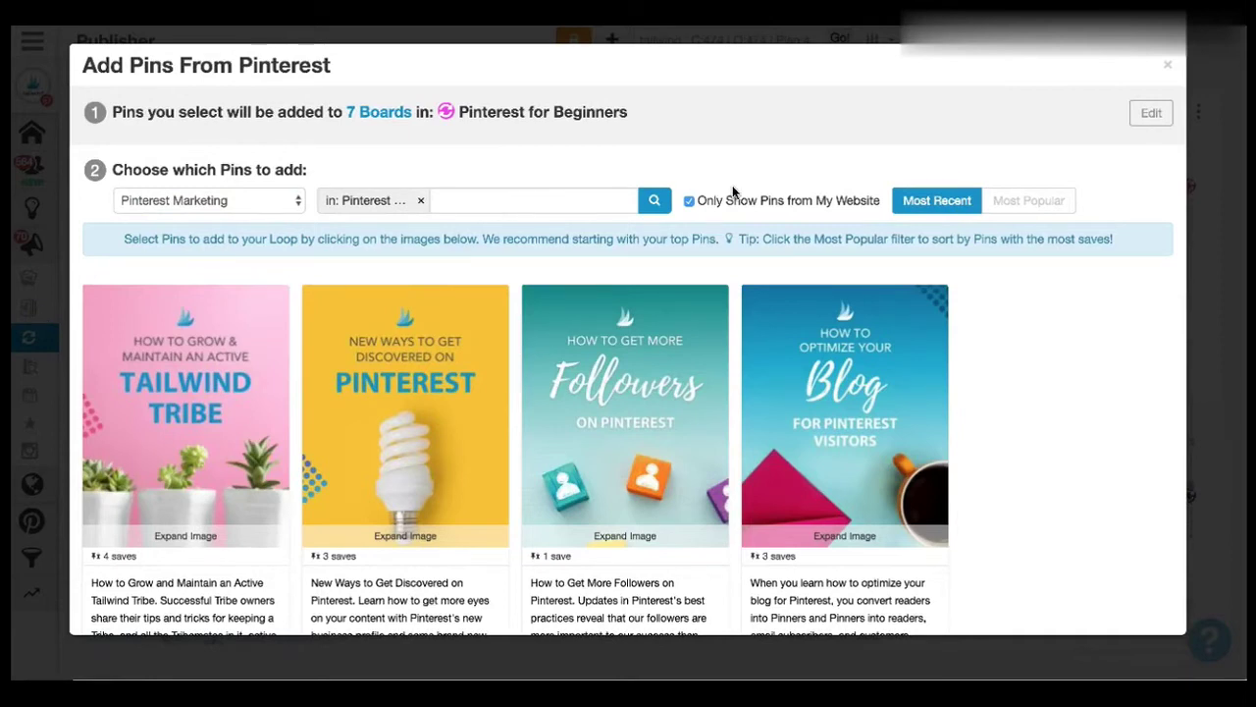
{"action": "left_click", "coordinate": [1018, 200]}
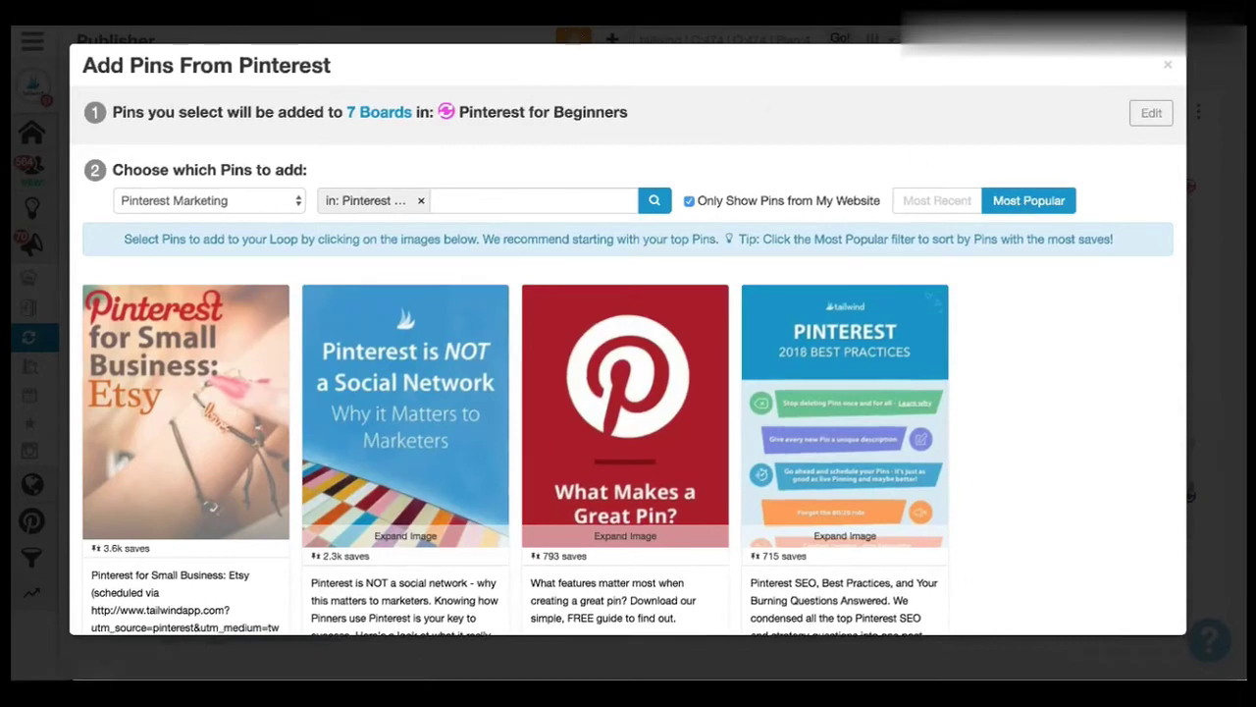
Select the four most popular pins: 2018 Best Practices, What Makes a Great Pin, Pinterest is NOT a Social Network and the Etsy pin.
{"action": "scroll", "coordinate": [1030, 312], "scroll_direction": "down", "scroll_amount": 2}
{"action": "scroll", "coordinate": [1030, 312], "scroll_direction": "down", "scroll_amount": 3}
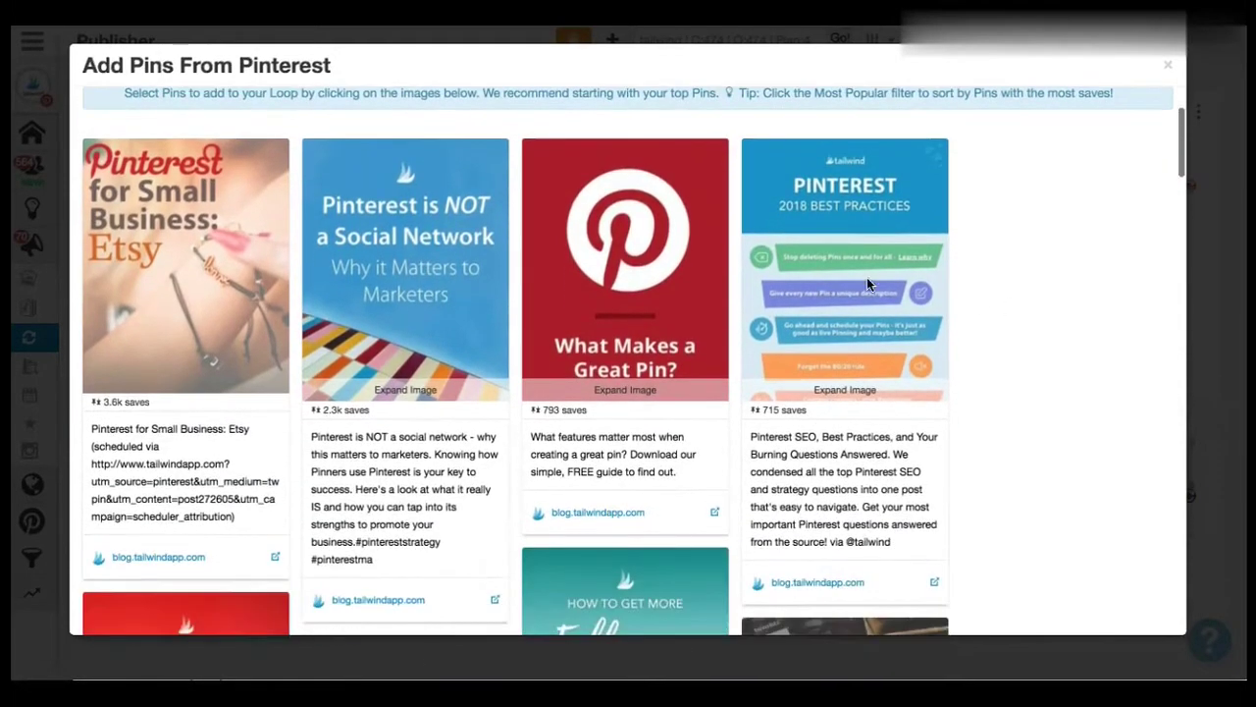
{"action": "left_click", "coordinate": [789, 285]}
{"action": "left_click", "coordinate": [660, 277]}
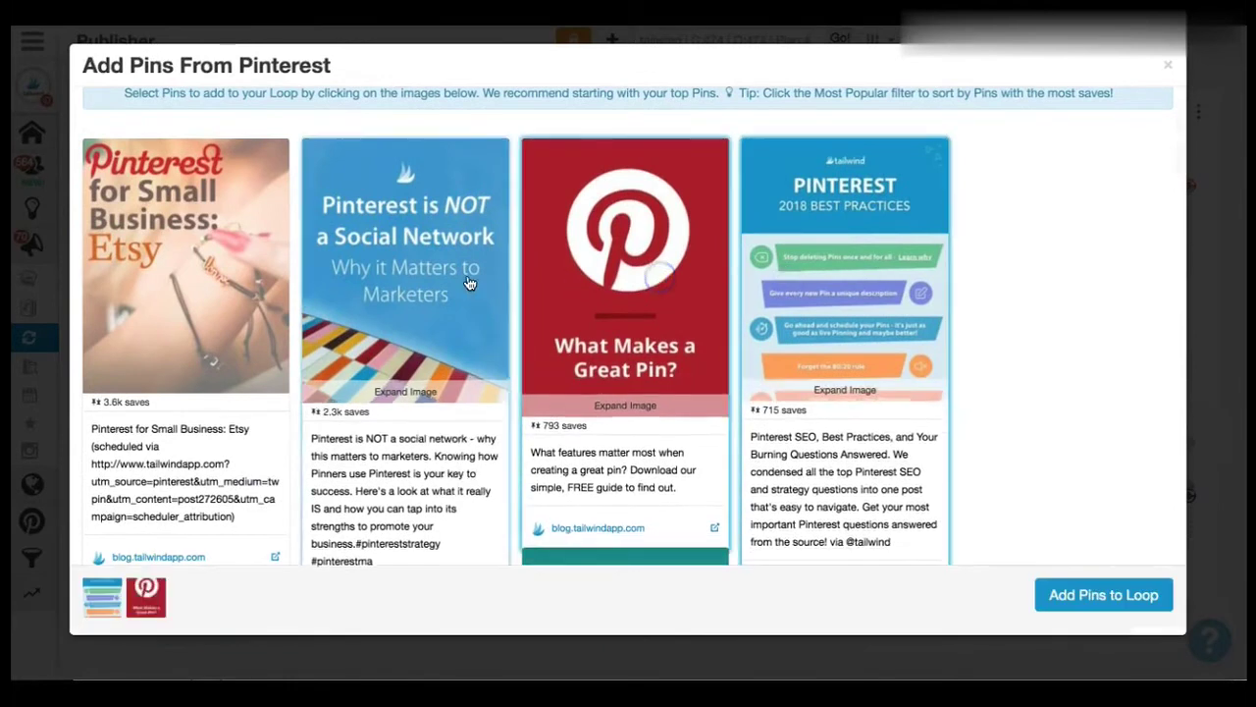
{"action": "left_click", "coordinate": [443, 282]}
{"action": "left_click", "coordinate": [270, 276]}
Also select the second row's four pins on Pinterest SEO, tools used on Pinterest, getting more followers and individual repin counts.
{"action": "scroll", "coordinate": [210, 294], "scroll_direction": "down", "scroll_amount": 3}
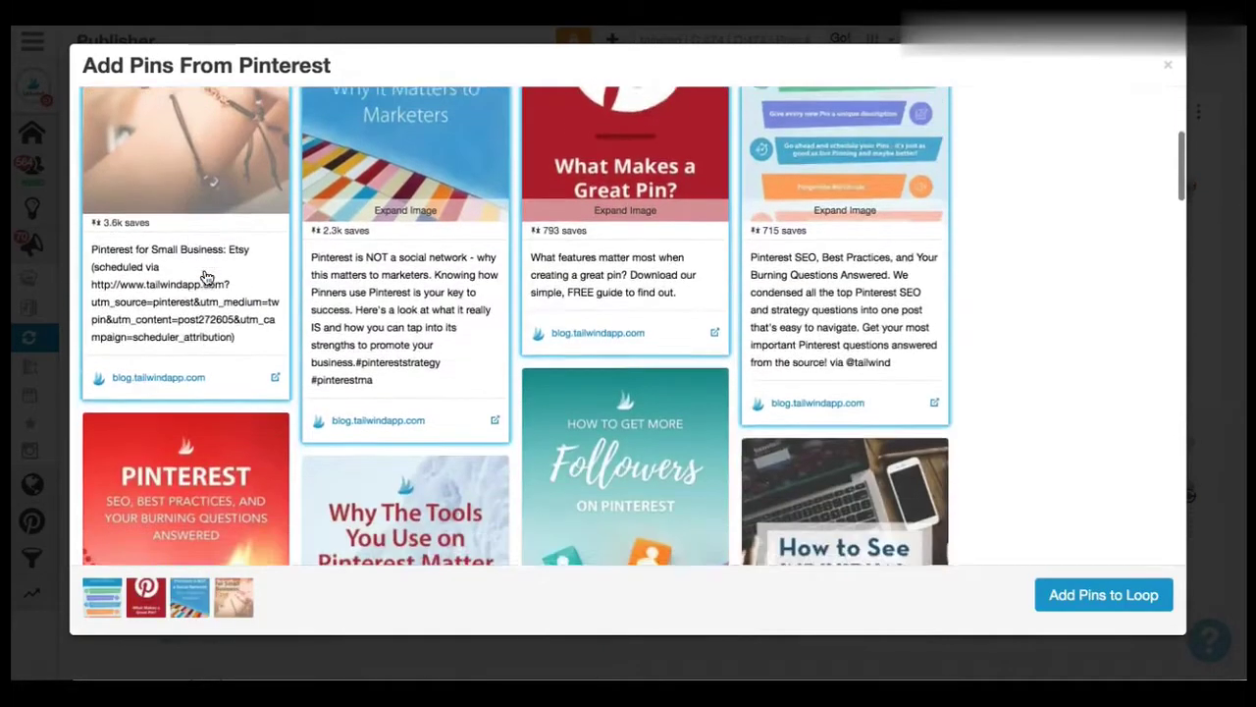
{"action": "left_click", "coordinate": [206, 437]}
{"action": "left_click", "coordinate": [393, 462]}
{"action": "left_click", "coordinate": [618, 442]}
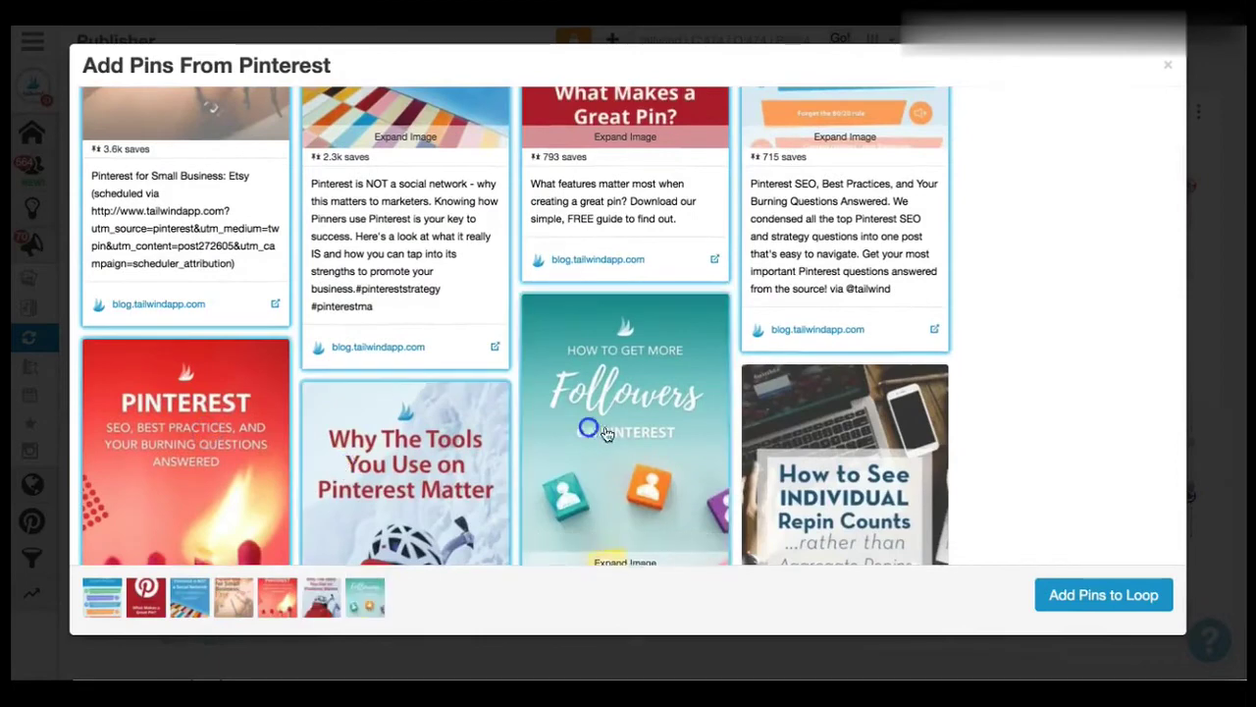
{"action": "left_click", "coordinate": [844, 461]}
Select the Pin Scheduling, Reshare Your Content and How to Use "Likes" pins, and add all selected pins to the loop.
{"action": "scroll", "coordinate": [509, 467], "scroll_direction": "down", "scroll_amount": 3}
{"action": "left_click", "coordinate": [624, 461]}
{"action": "left_click", "coordinate": [406, 462]}
{"action": "left_click", "coordinate": [186, 471]}
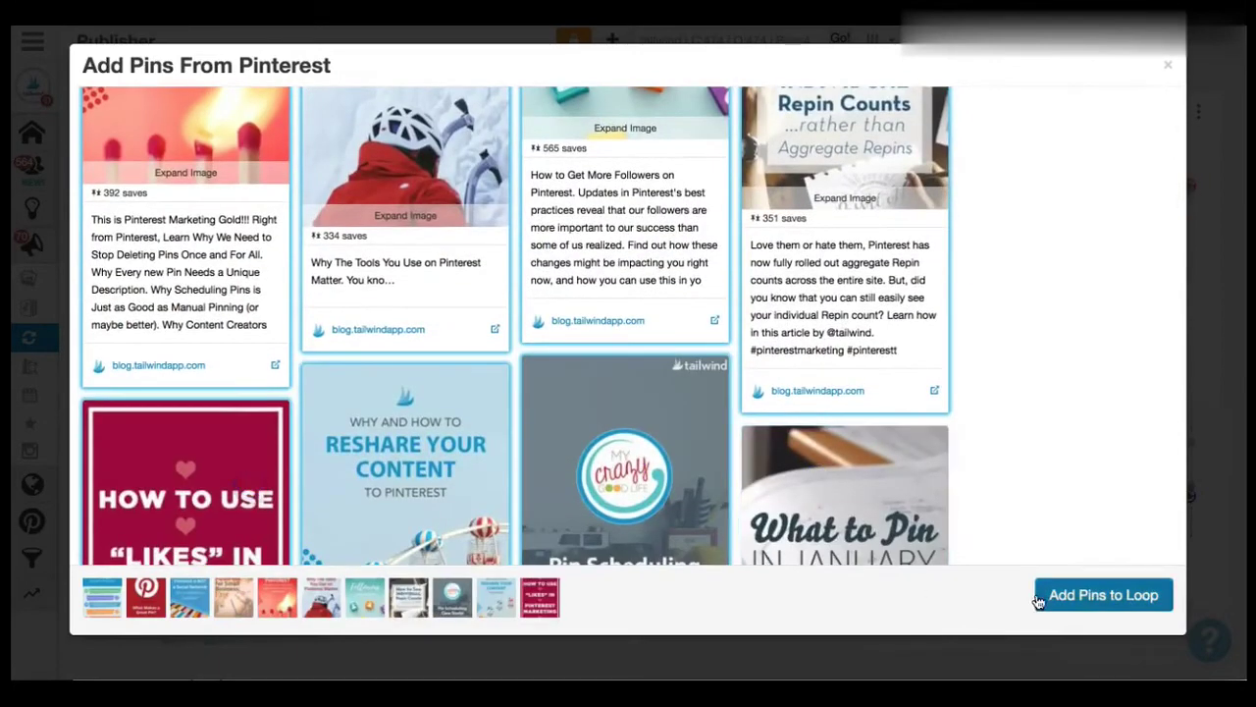
{"action": "left_click", "coordinate": [1102, 595]}
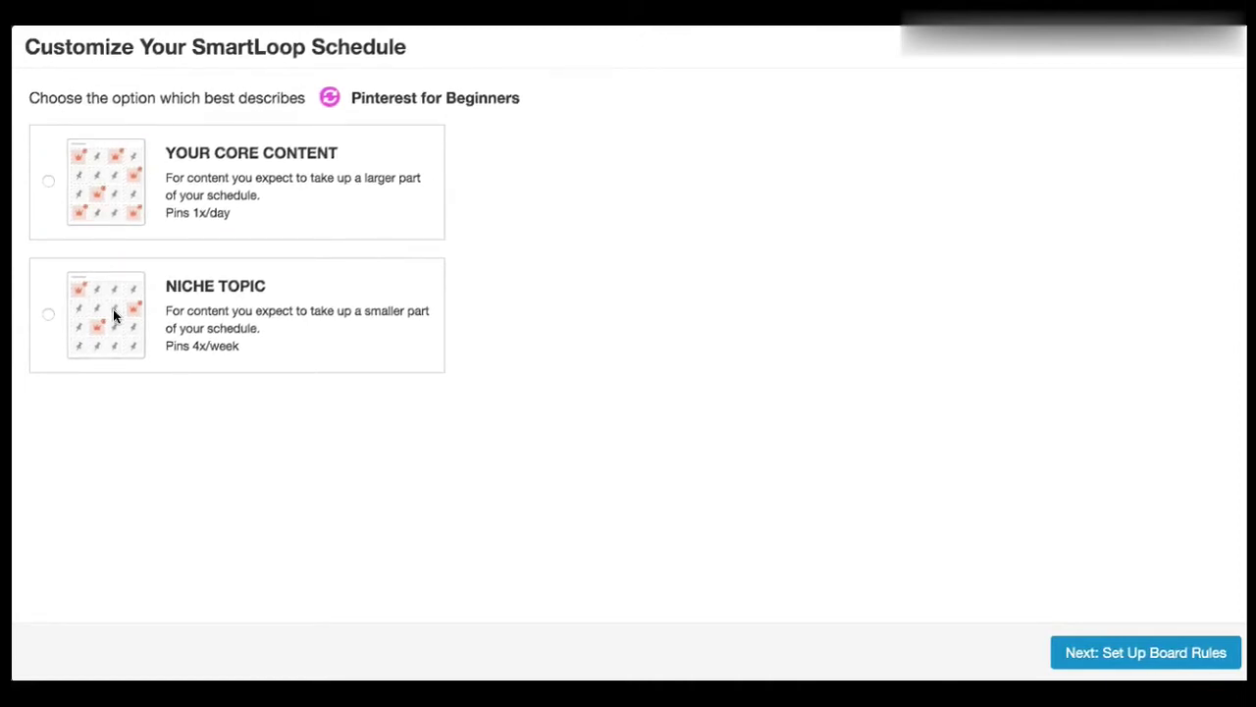
Preview the Your Core Content schedule, and set the loop to Niche Topic, pinning 4 times per week.
{"action": "left_click", "coordinate": [48, 184]}
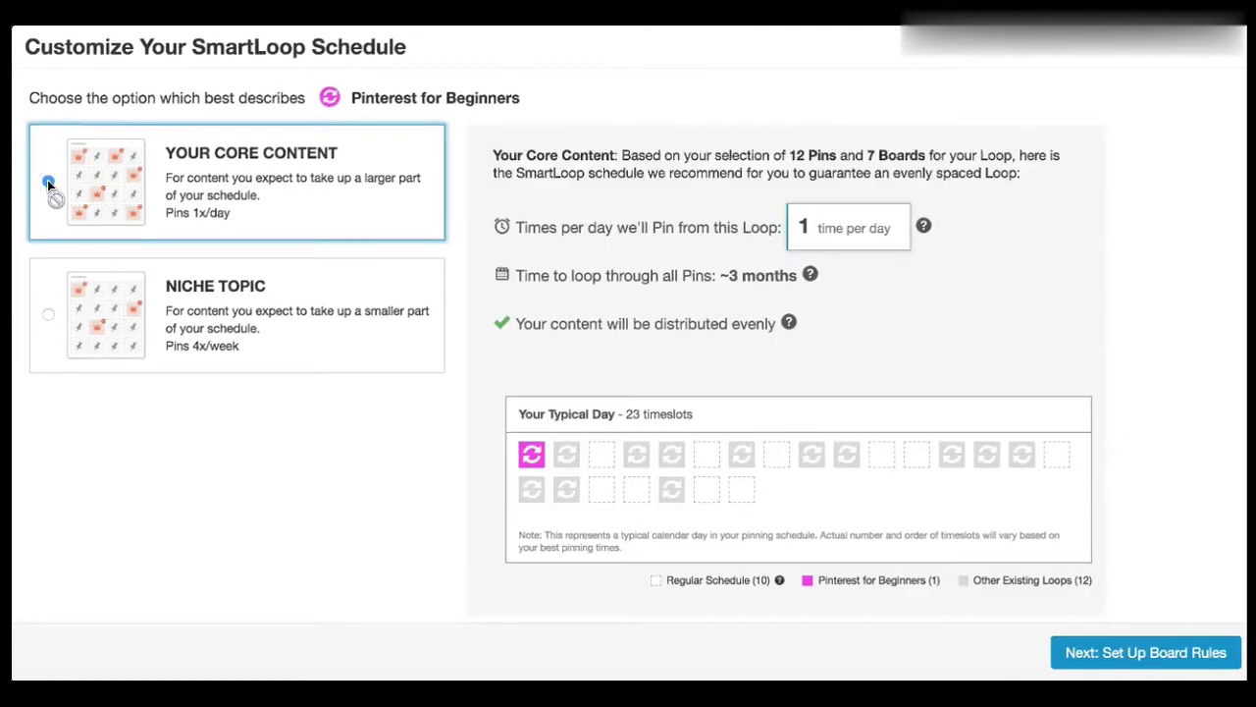
{"action": "left_click", "coordinate": [50, 313]}
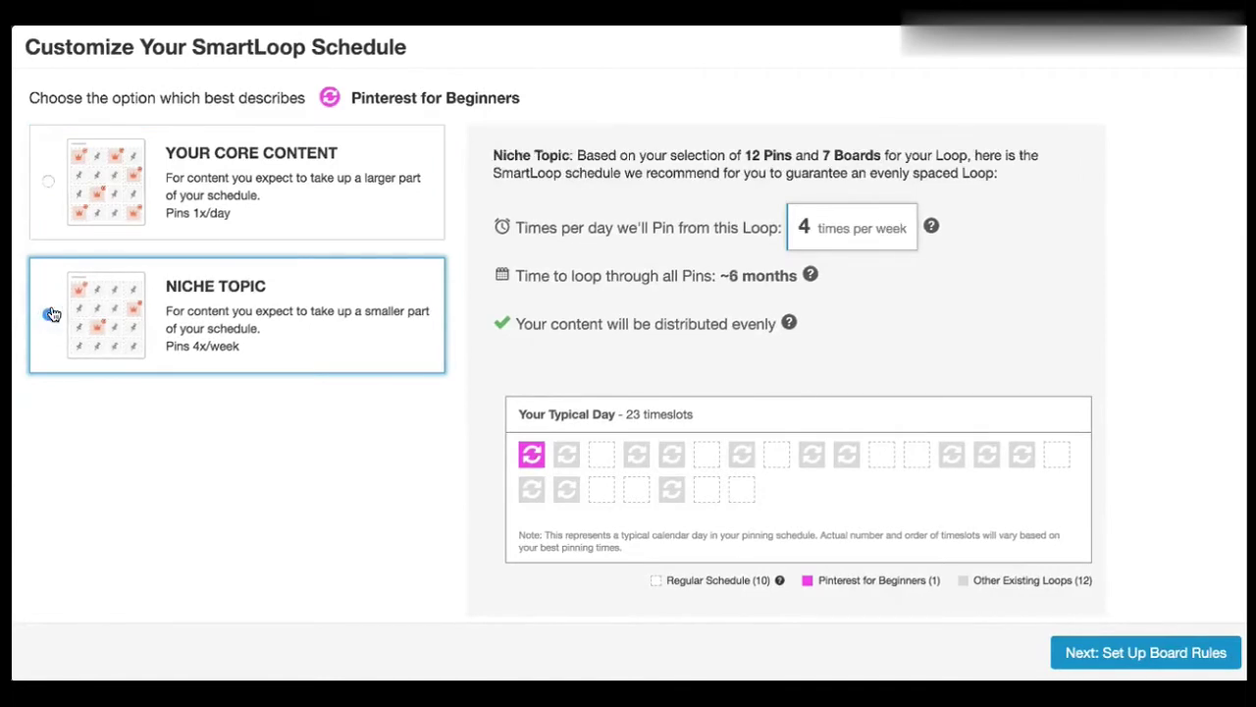
{"action": "scroll", "coordinate": [83, 418], "scroll_direction": "down", "scroll_amount": 1}
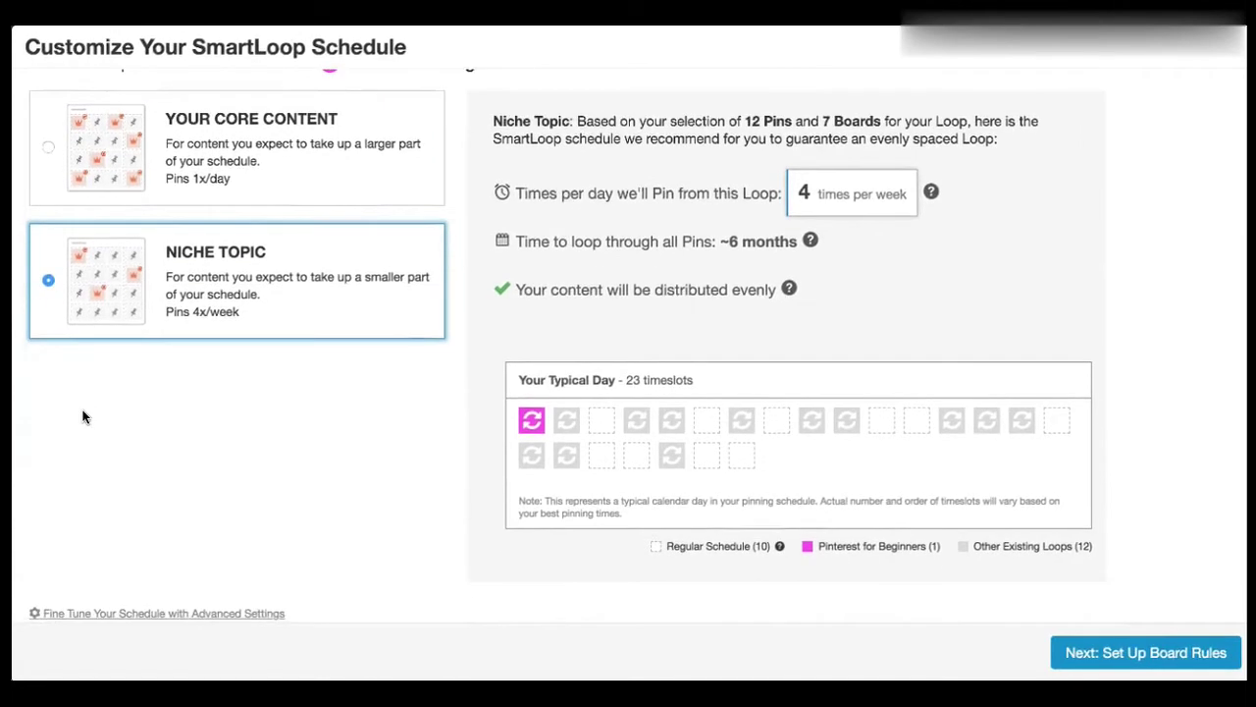
{"action": "scroll", "coordinate": [83, 417], "scroll_direction": "down", "scroll_amount": 1}
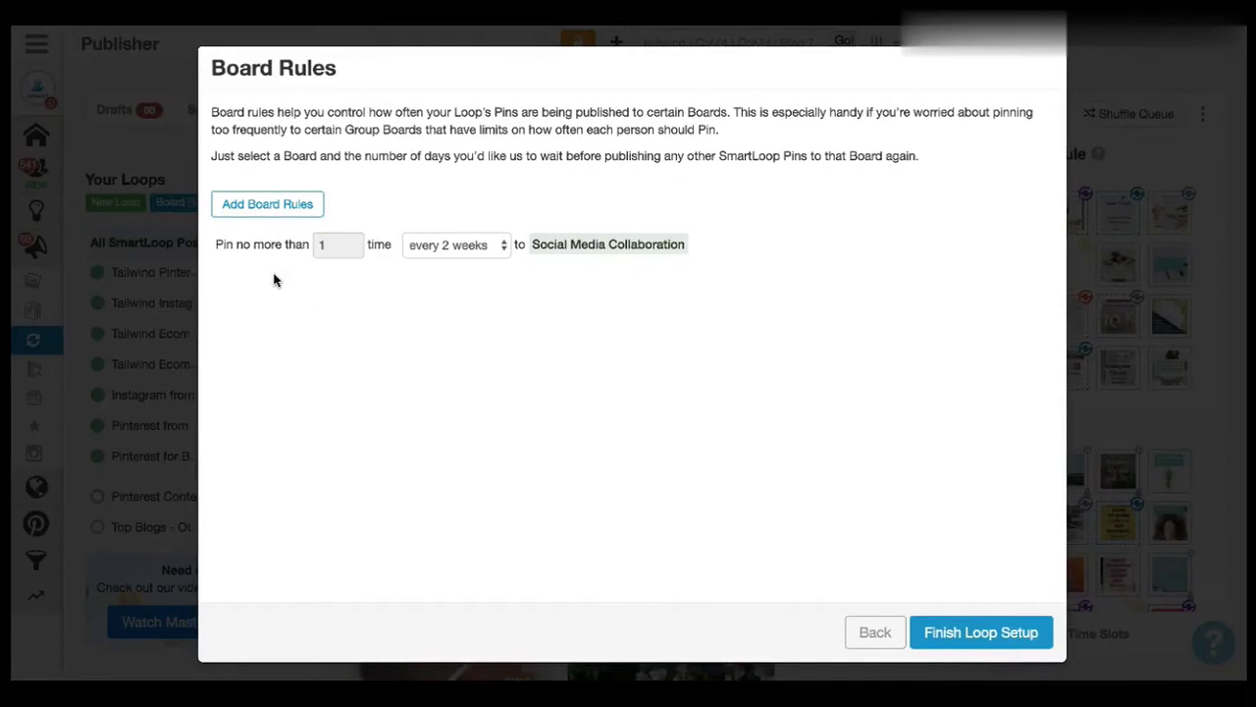
Add a board rule limiting Facebook Advertising Tips to no more than 1 pin every 3 weeks.
{"action": "left_click", "coordinate": [257, 209]}
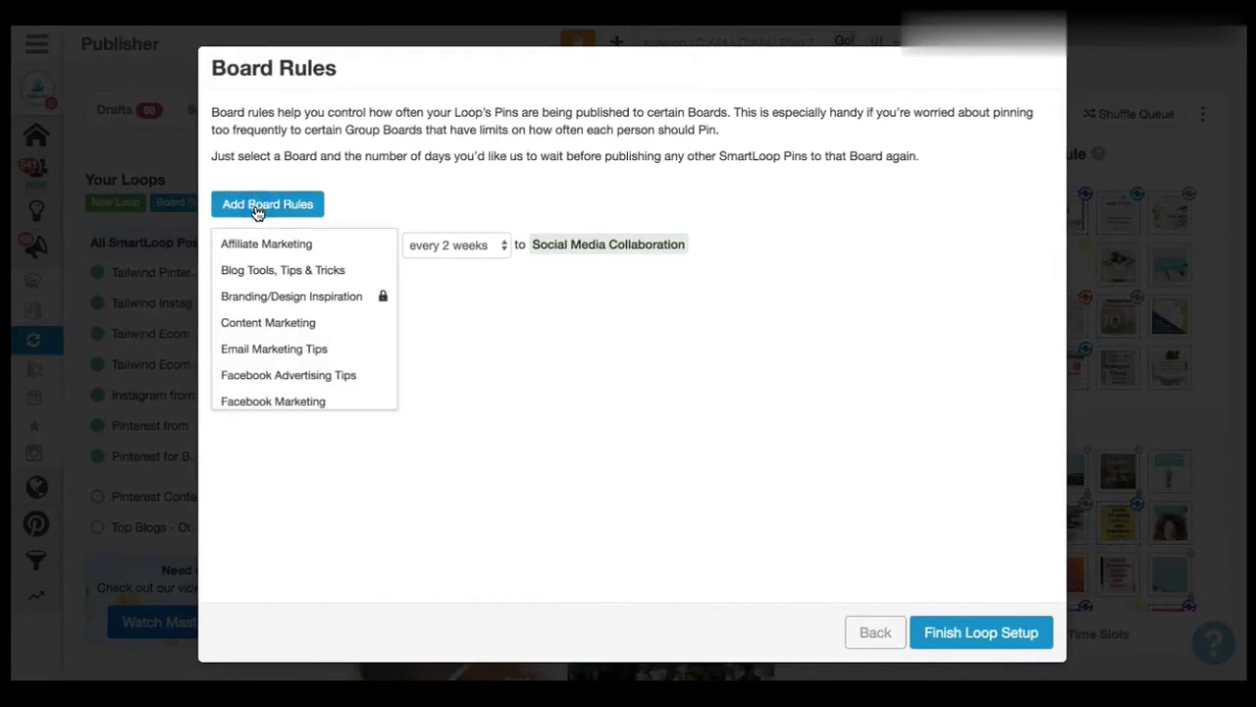
{"action": "left_click", "coordinate": [274, 375]}
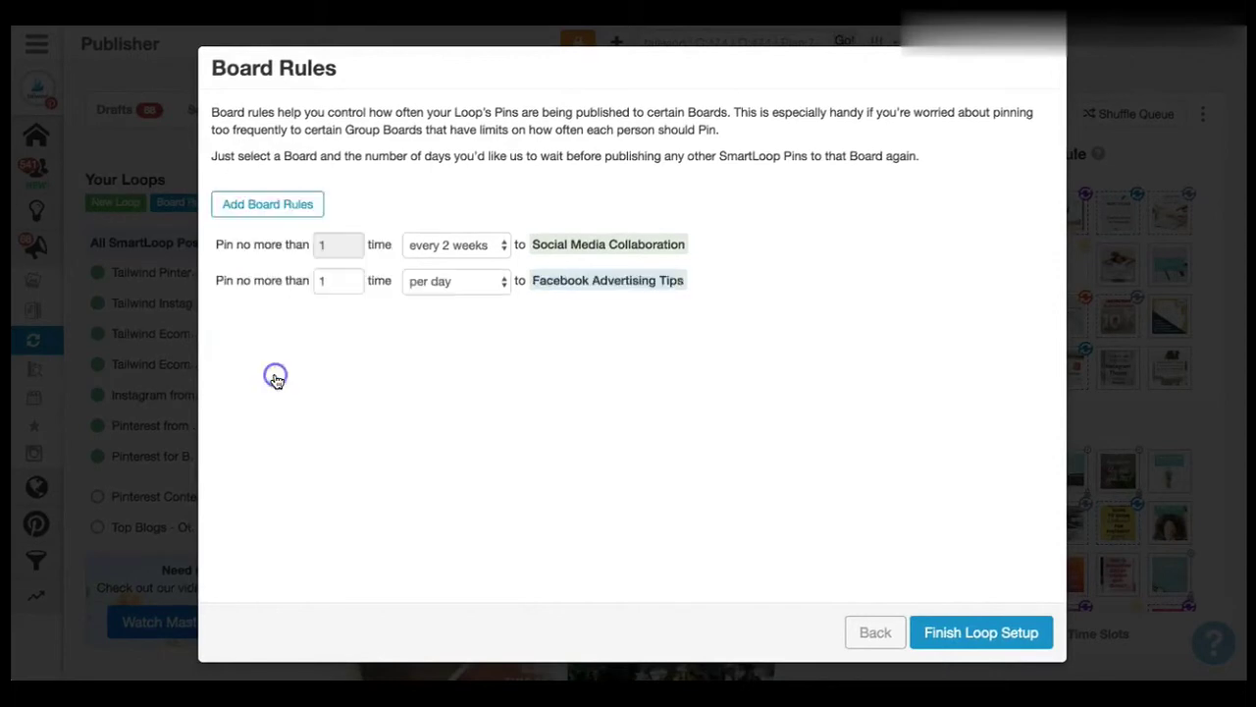
{"action": "left_click", "coordinate": [497, 288]}
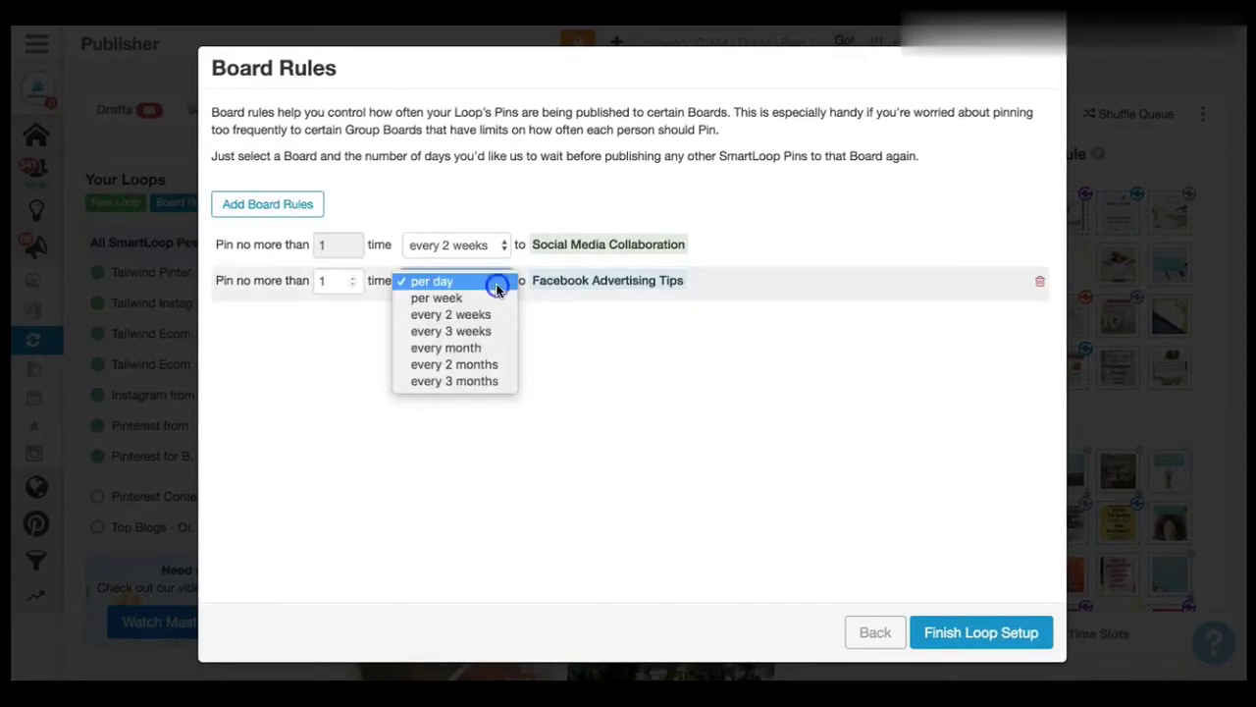
{"action": "left_click", "coordinate": [498, 333]}
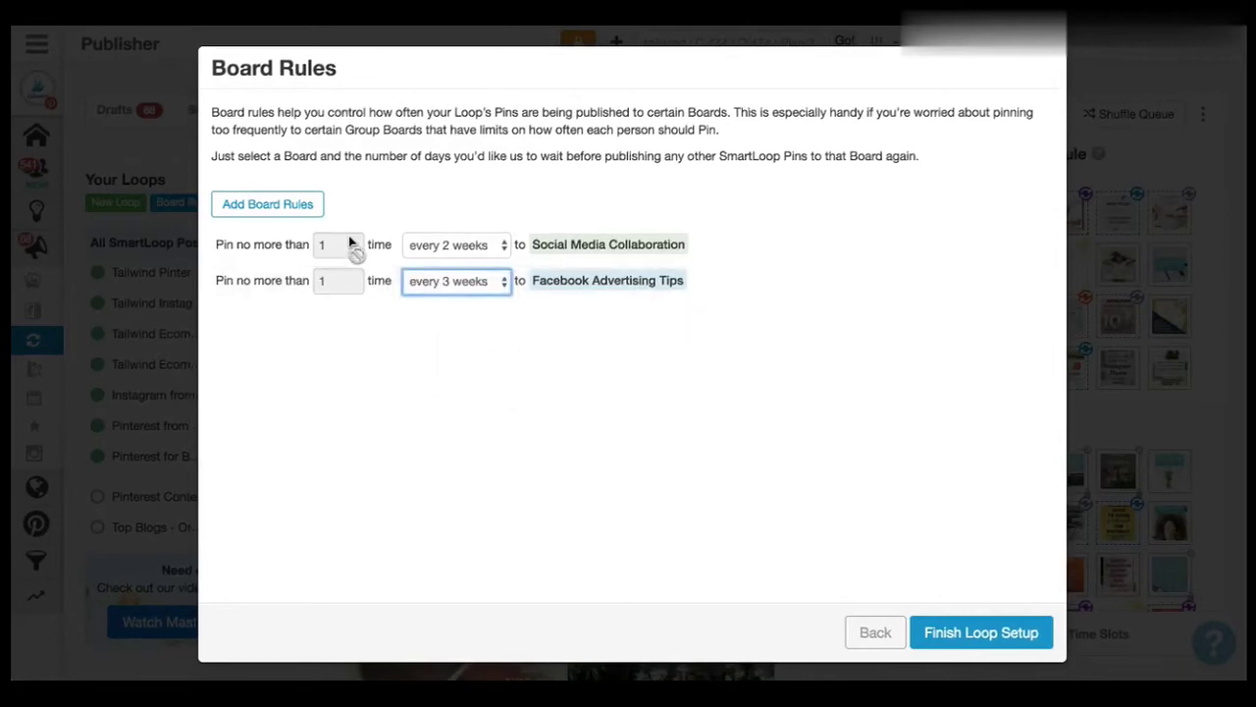
Add a board rule limiting the Great Promoted Pins group board to no more than 1 pin every month.
{"action": "left_click", "coordinate": [308, 208]}
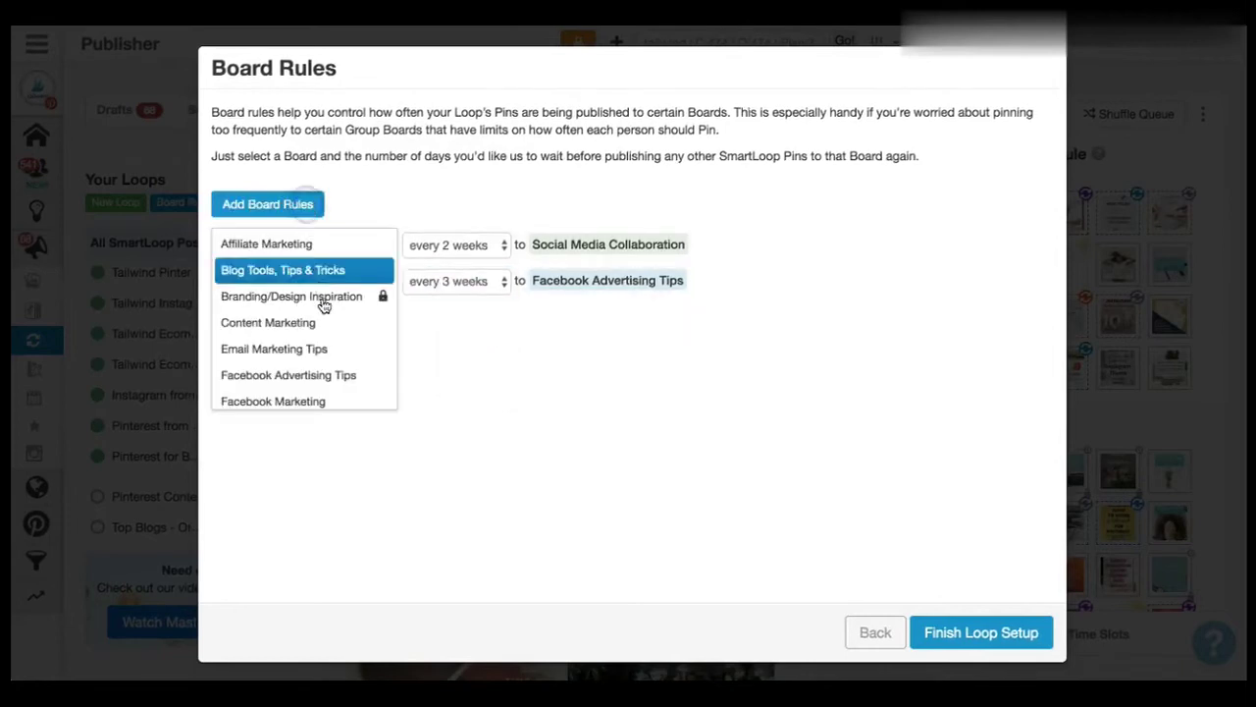
{"action": "scroll", "coordinate": [332, 363], "scroll_direction": "down", "scroll_amount": 3}
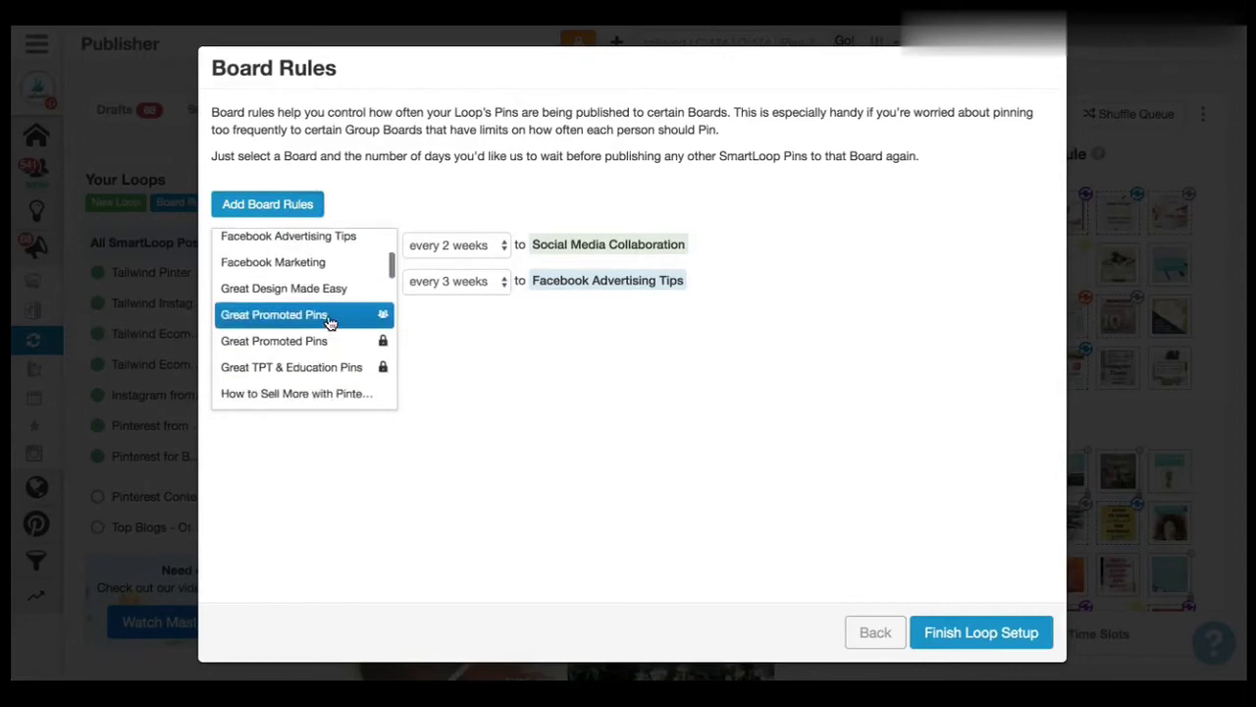
{"action": "left_click", "coordinate": [329, 320]}
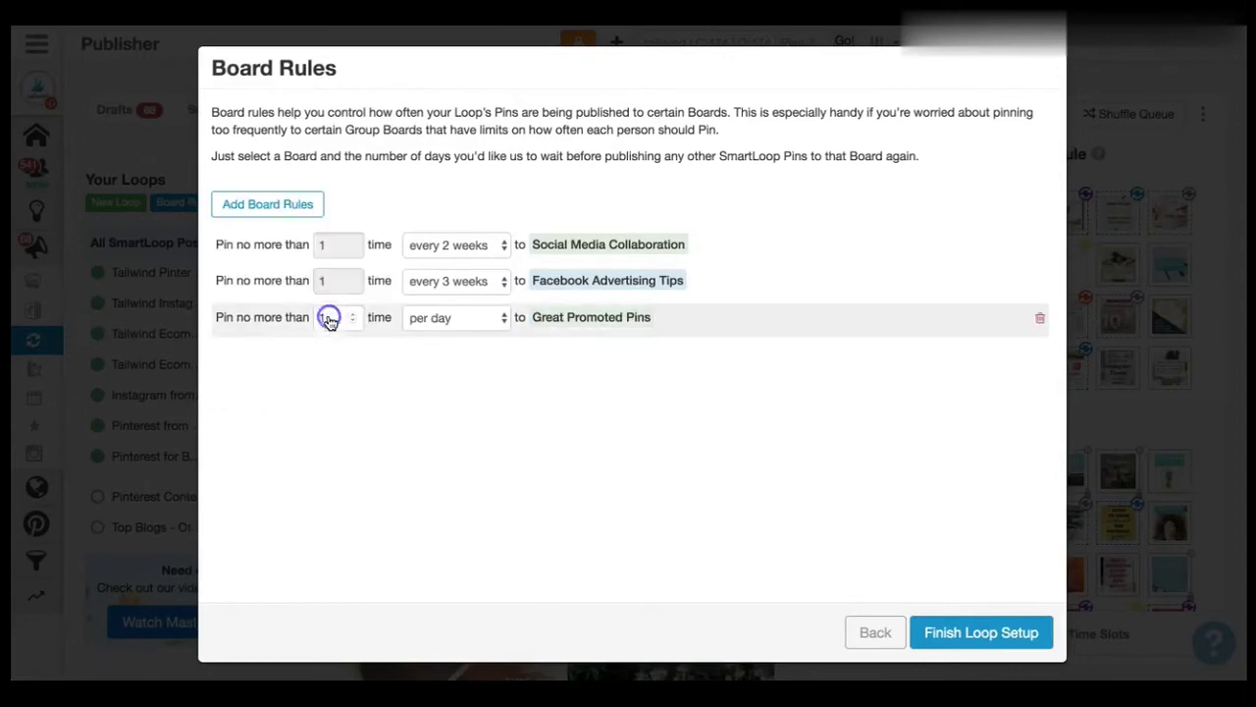
{"action": "left_click", "coordinate": [494, 321]}
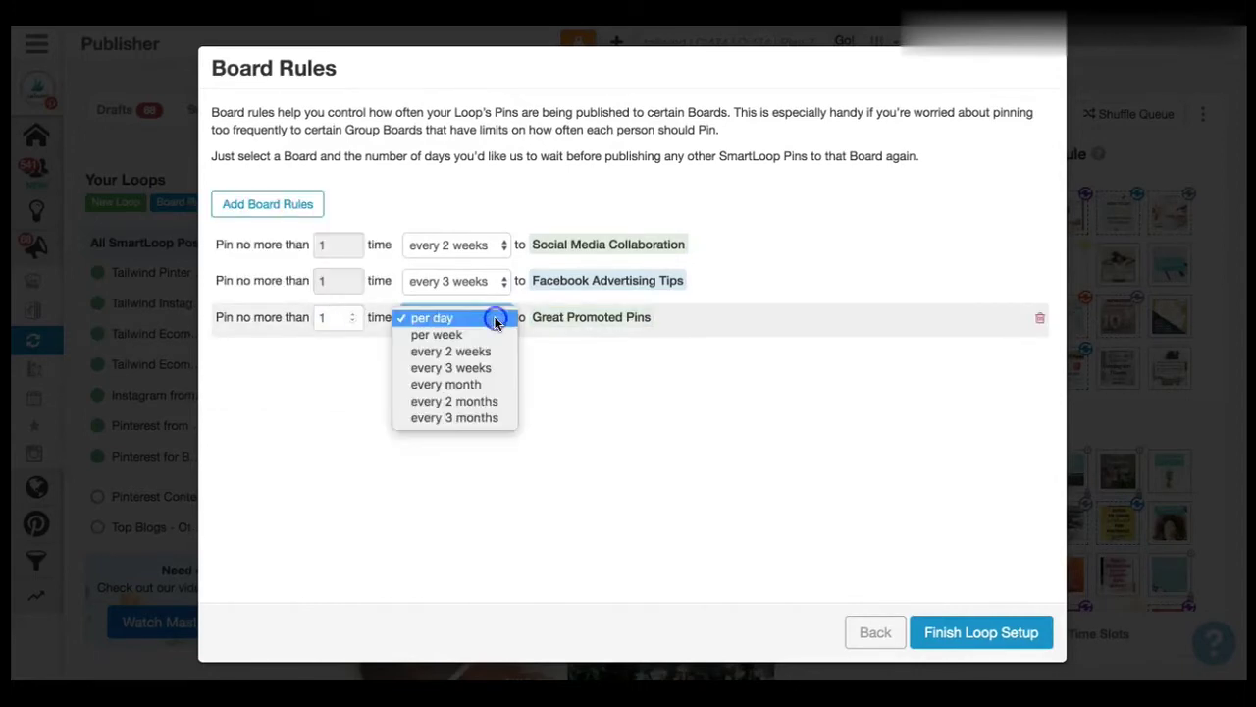
{"action": "left_click", "coordinate": [501, 384]}
{"action": "left_click", "coordinate": [502, 385]}
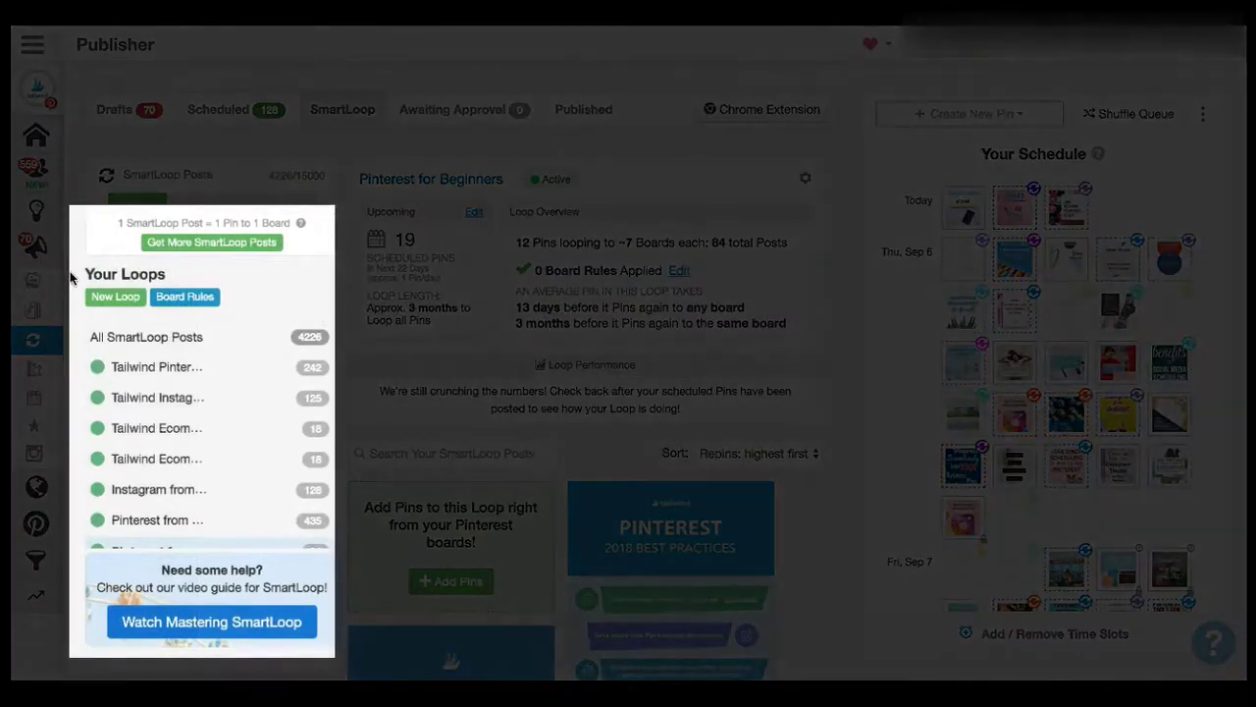
Review the list of loops and the Pinterest from Others loop's overview, and return to the Pinterest for Beginners loop.
{"action": "scroll", "coordinate": [236, 359], "scroll_direction": "down", "scroll_amount": 2}
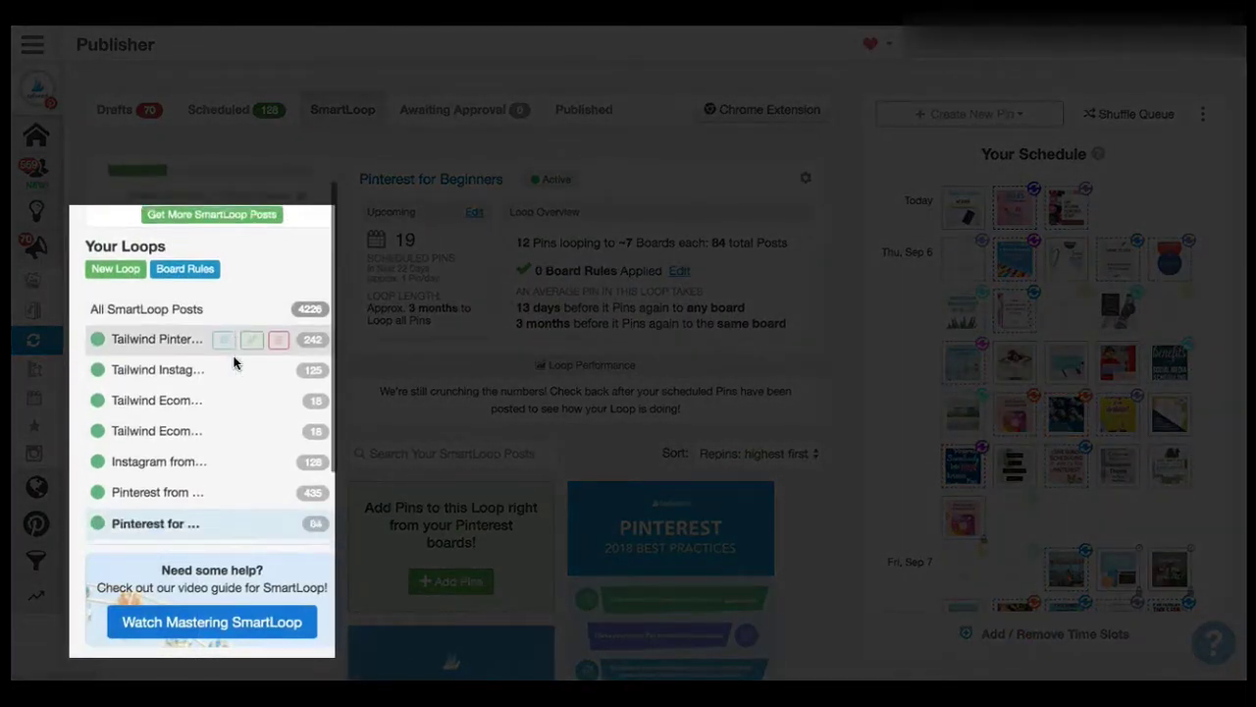
{"action": "scroll", "coordinate": [233, 363], "scroll_direction": "down", "scroll_amount": 1}
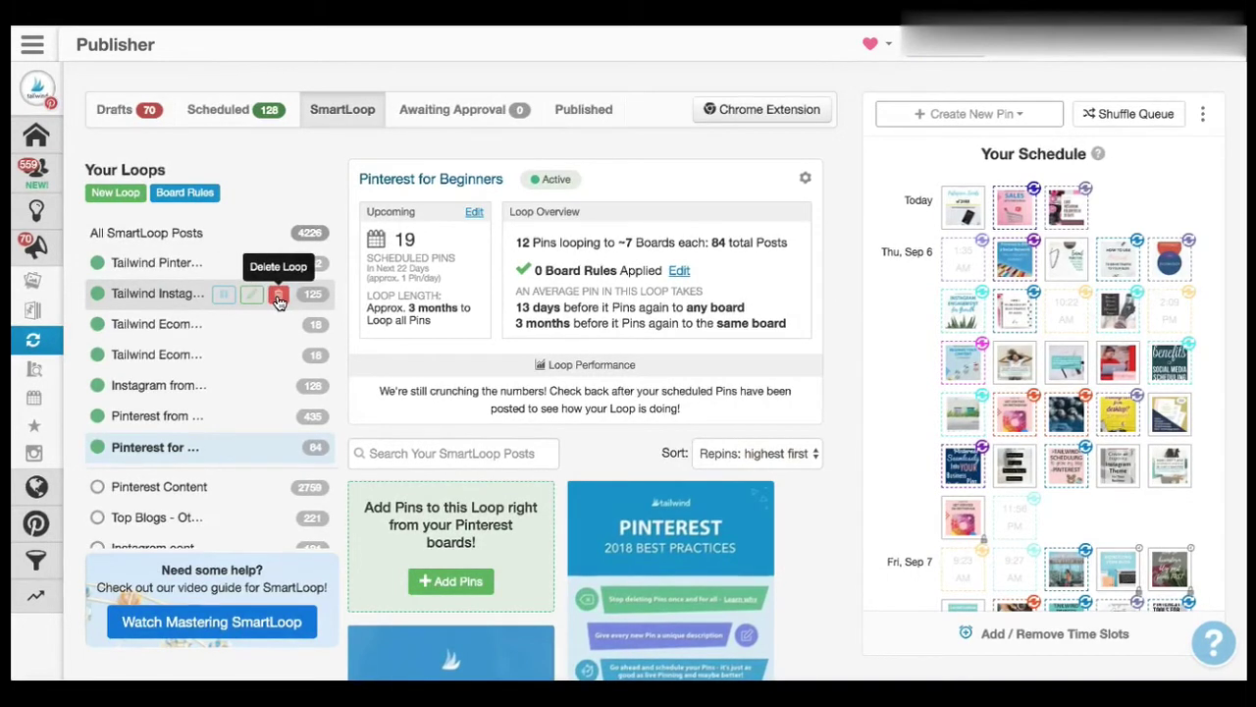
{"action": "scroll", "coordinate": [332, 310], "scroll_direction": "down", "scroll_amount": 1}
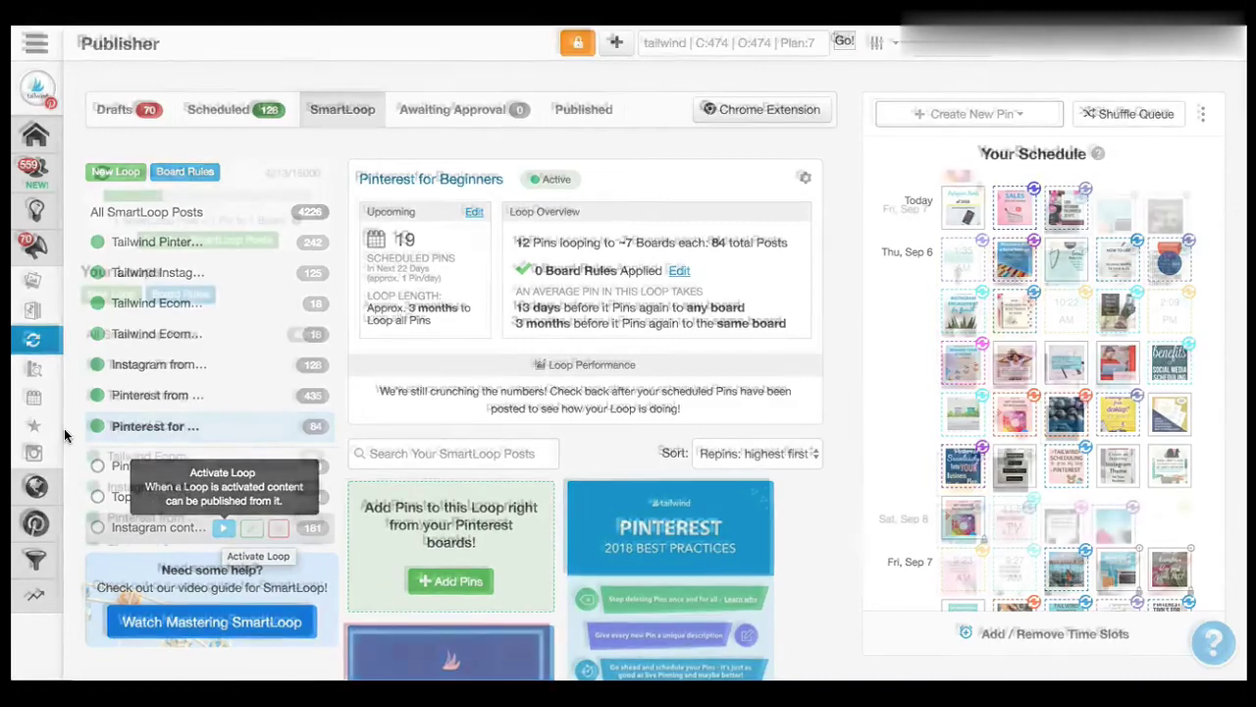
{"action": "left_click", "coordinate": [118, 517]}
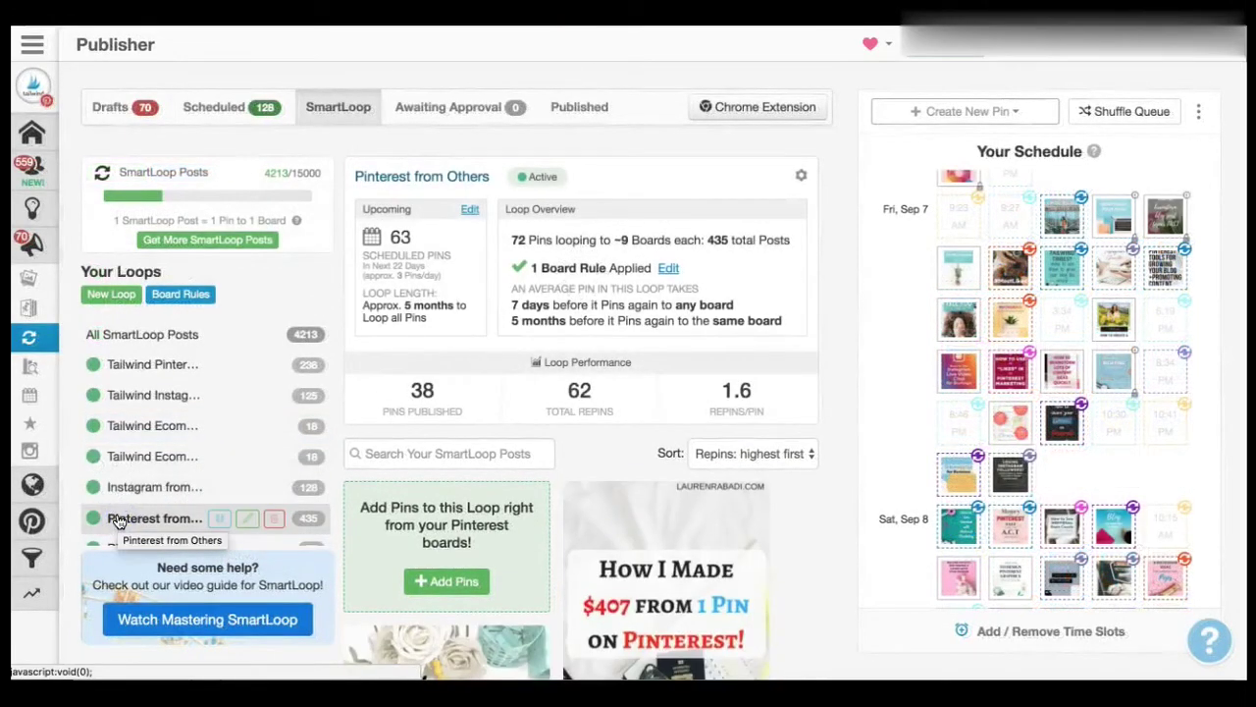
{"action": "left_click", "coordinate": [129, 493]}
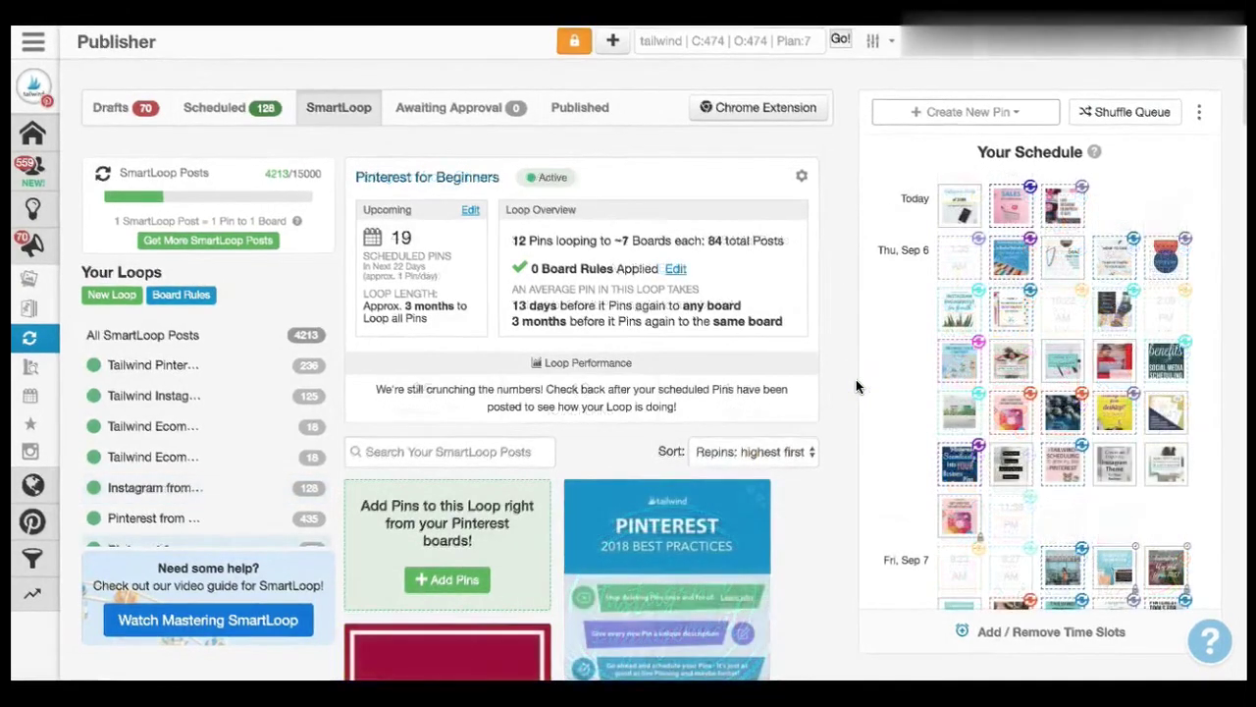
Add the hashtag #pin to the end of the Pinterest 2018 Best Practices pin's description.
{"action": "scroll", "coordinate": [856, 381], "scroll_direction": "down", "scroll_amount": 5}
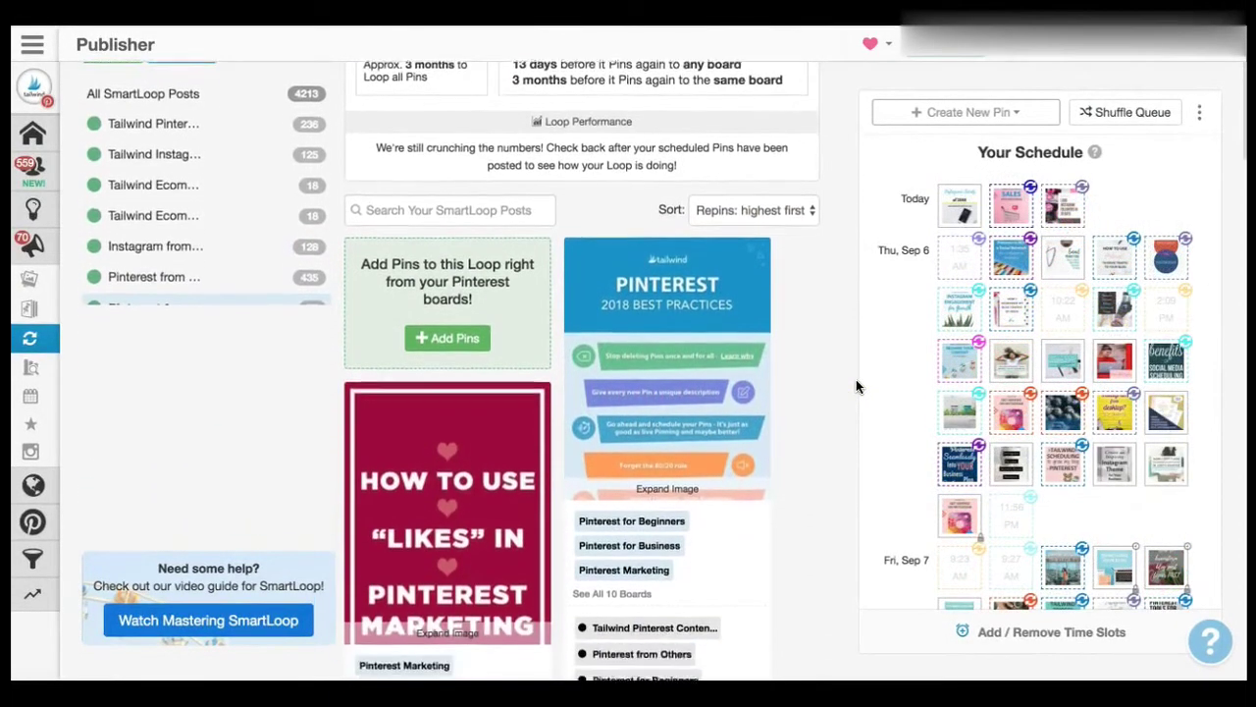
{"action": "scroll", "coordinate": [856, 387], "scroll_direction": "down", "scroll_amount": 2}
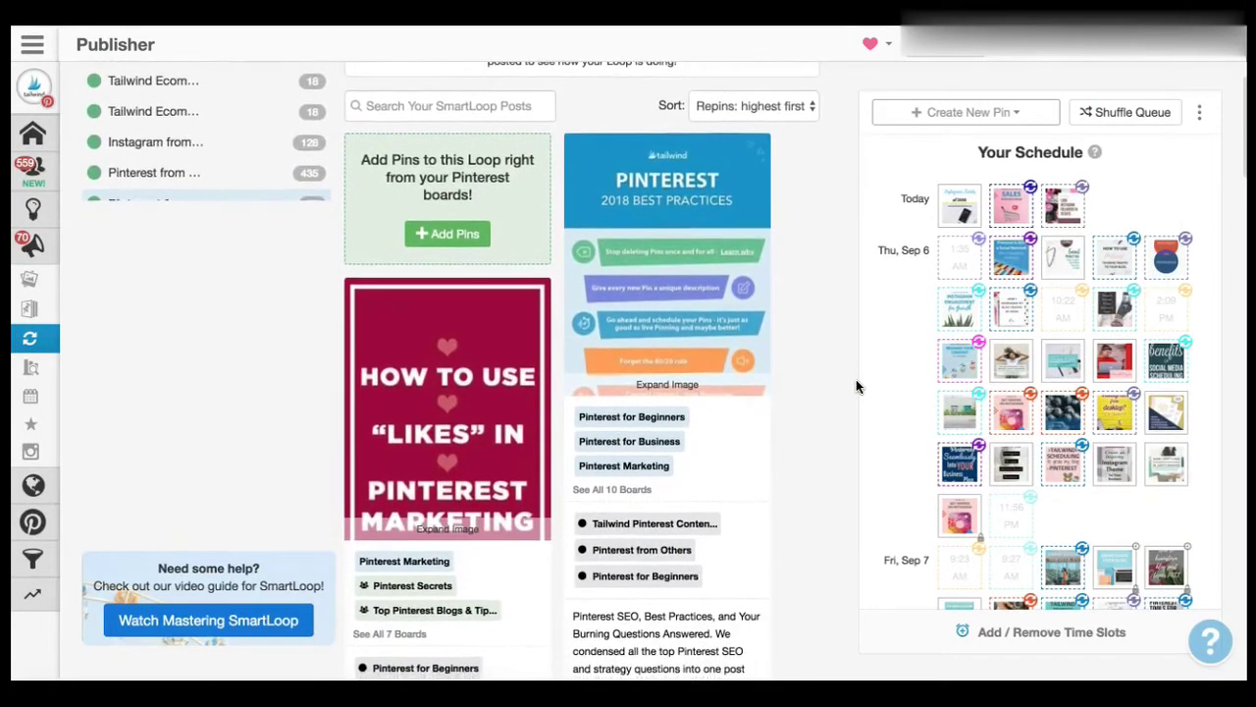
{"action": "scroll", "coordinate": [841, 357], "scroll_direction": "down", "scroll_amount": 2}
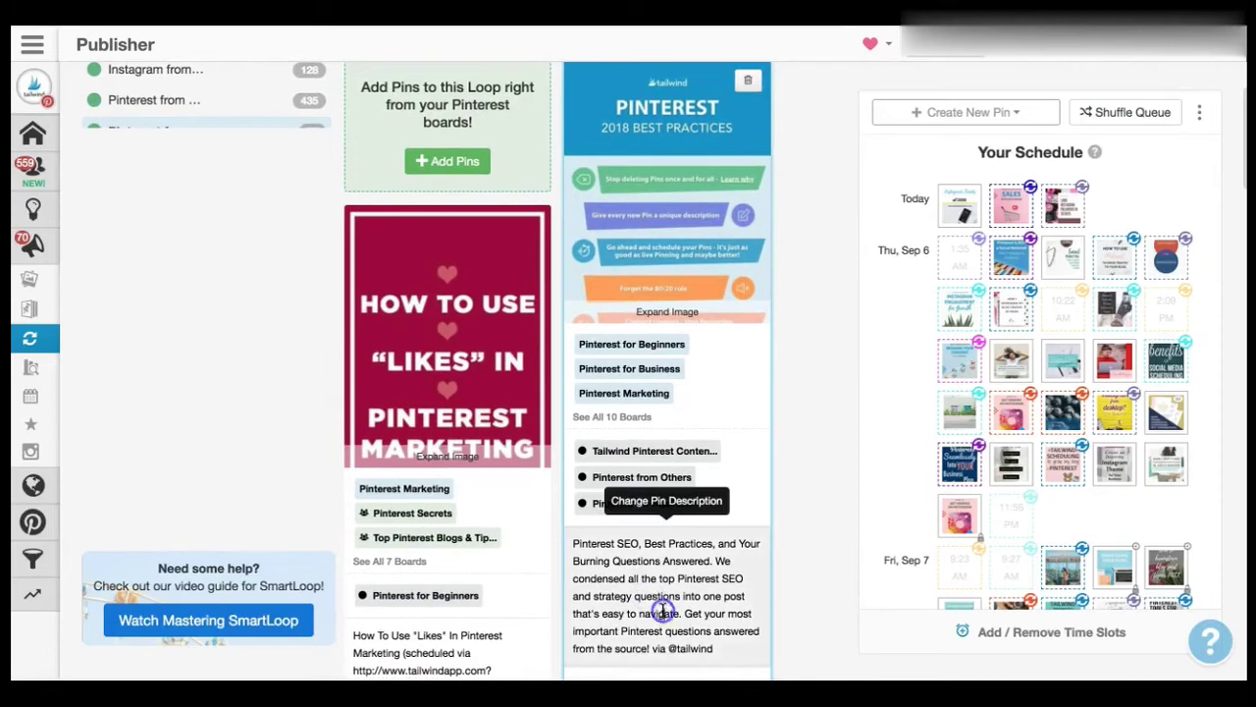
{"action": "left_click", "coordinate": [732, 651]}
{"action": "type", "text": "#pin"}
View all boards assigned to the Pinterest 2018 Best Practices pin, open their board selection and confirm it.
{"action": "left_click", "coordinate": [705, 417]}
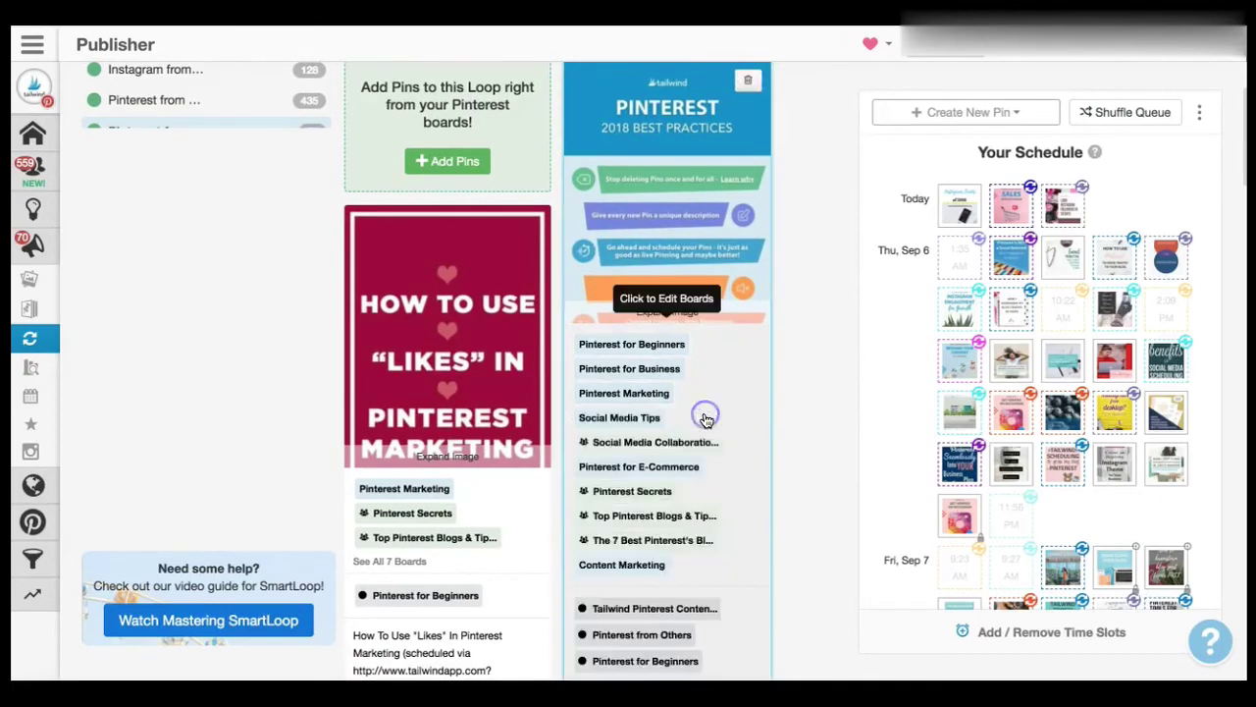
{"action": "left_click", "coordinate": [687, 447]}
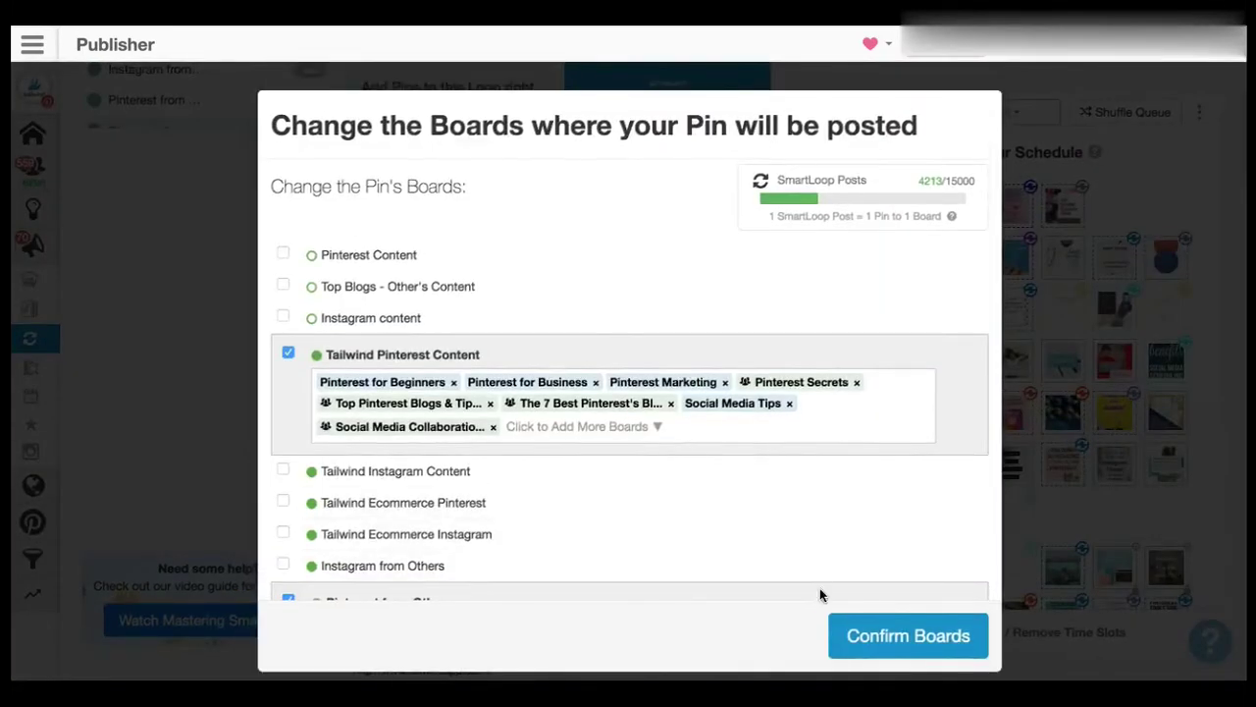
{"action": "left_click", "coordinate": [866, 638]}
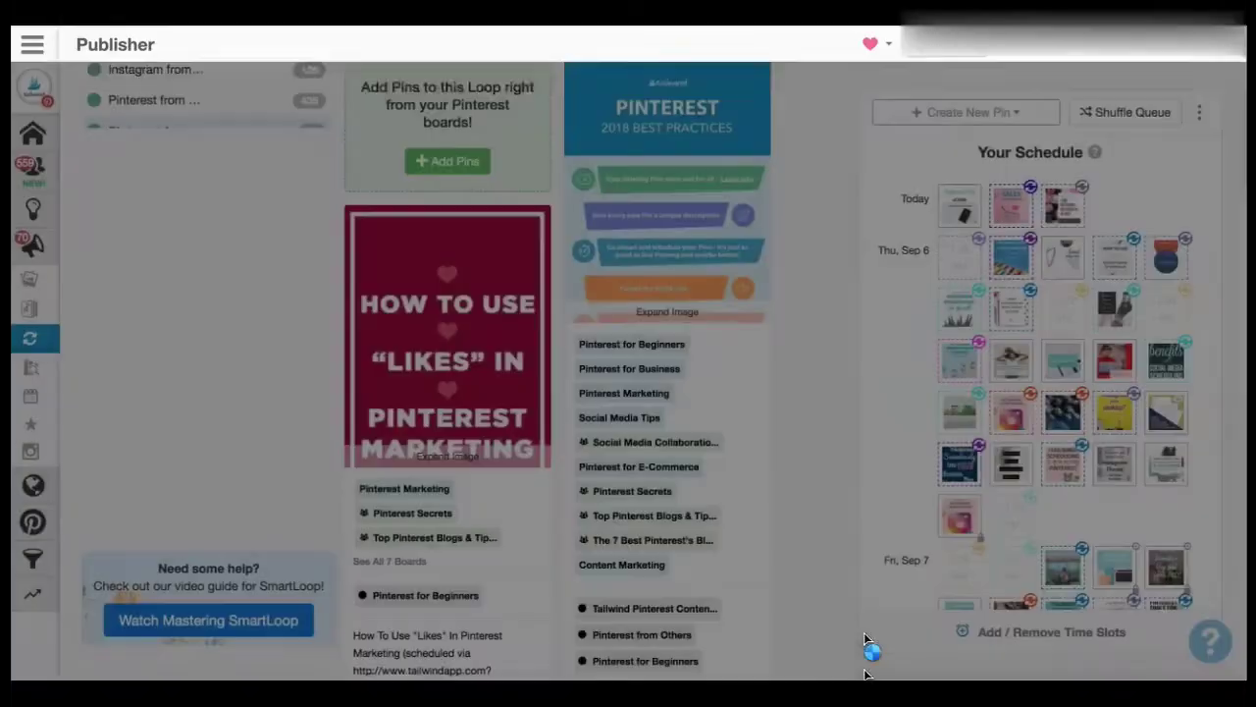
{"action": "scroll", "coordinate": [711, 358], "scroll_direction": "up", "scroll_amount": 3}
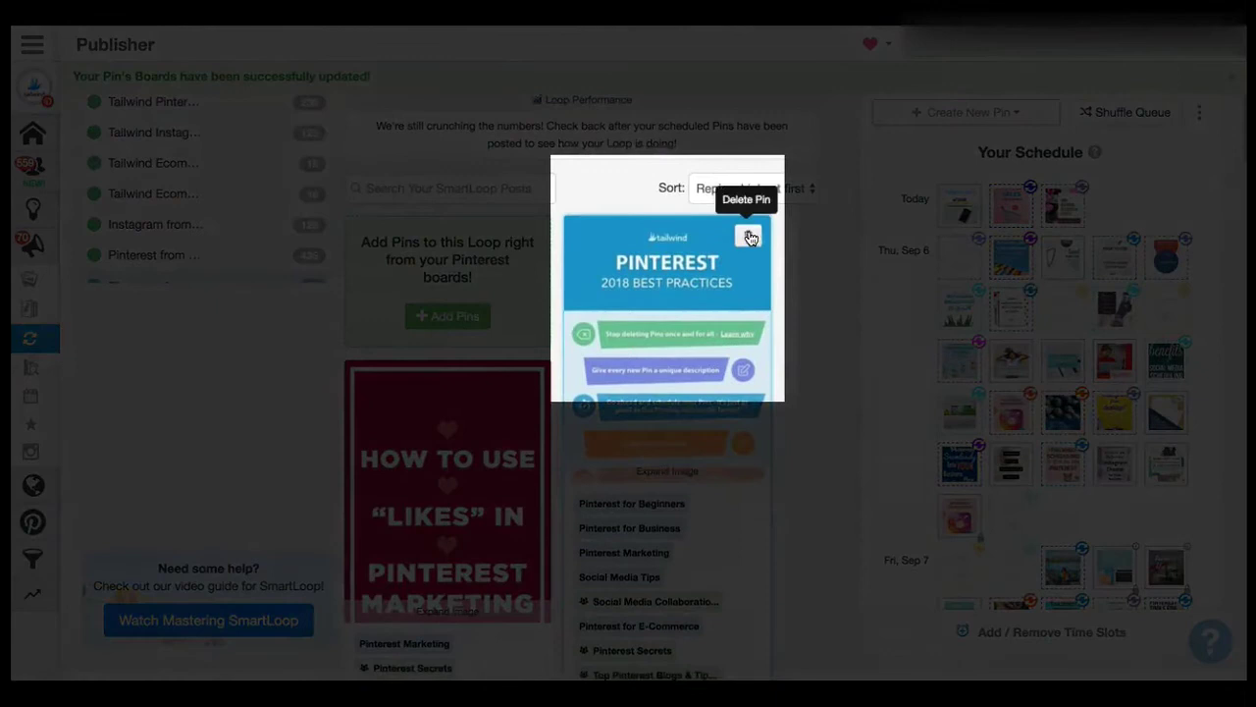
{"action": "left_click", "coordinate": [747, 235]}
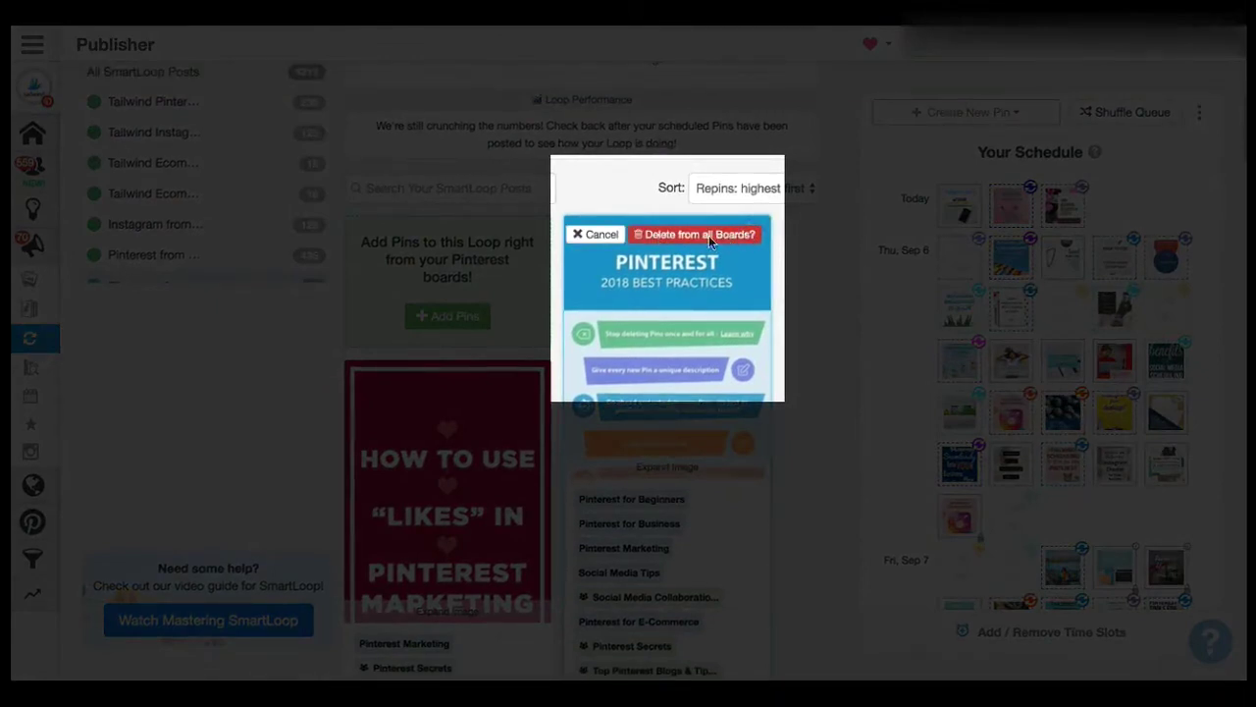
{"action": "left_click", "coordinate": [601, 234]}
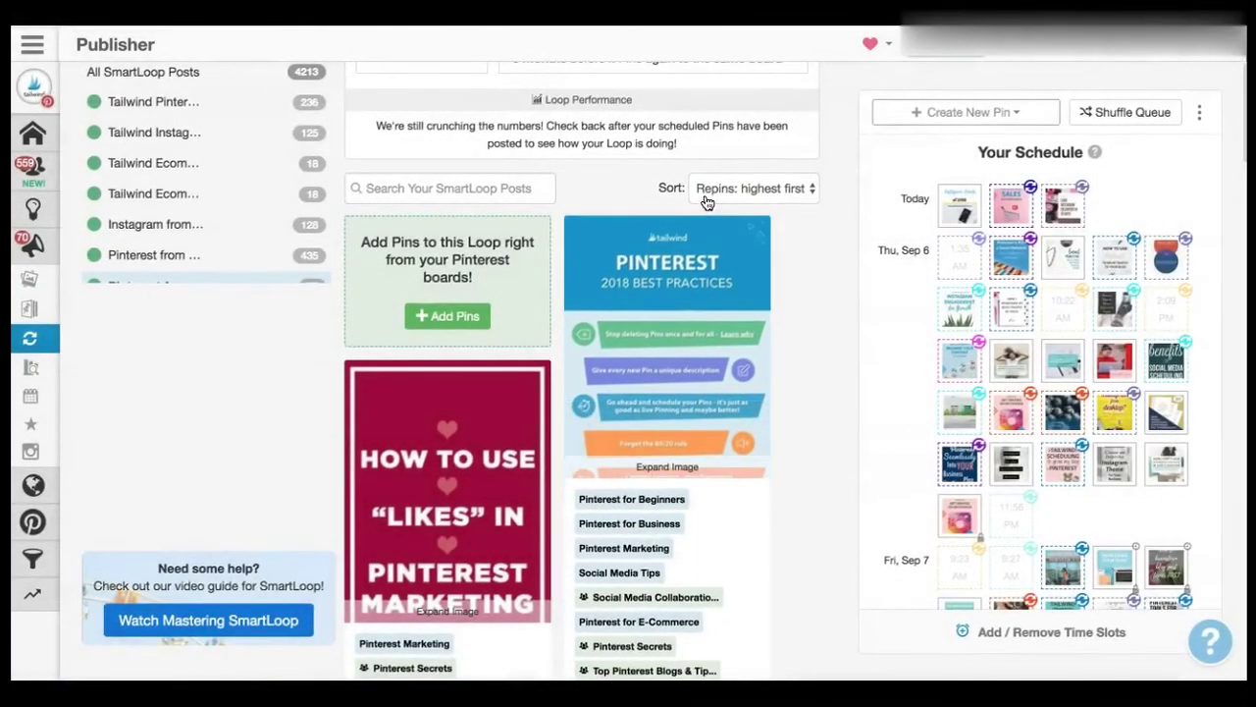
Review the sorting options for the loop's pins, and examine the first pins' performance and upcoming figures.
{"action": "left_click", "coordinate": [706, 196]}
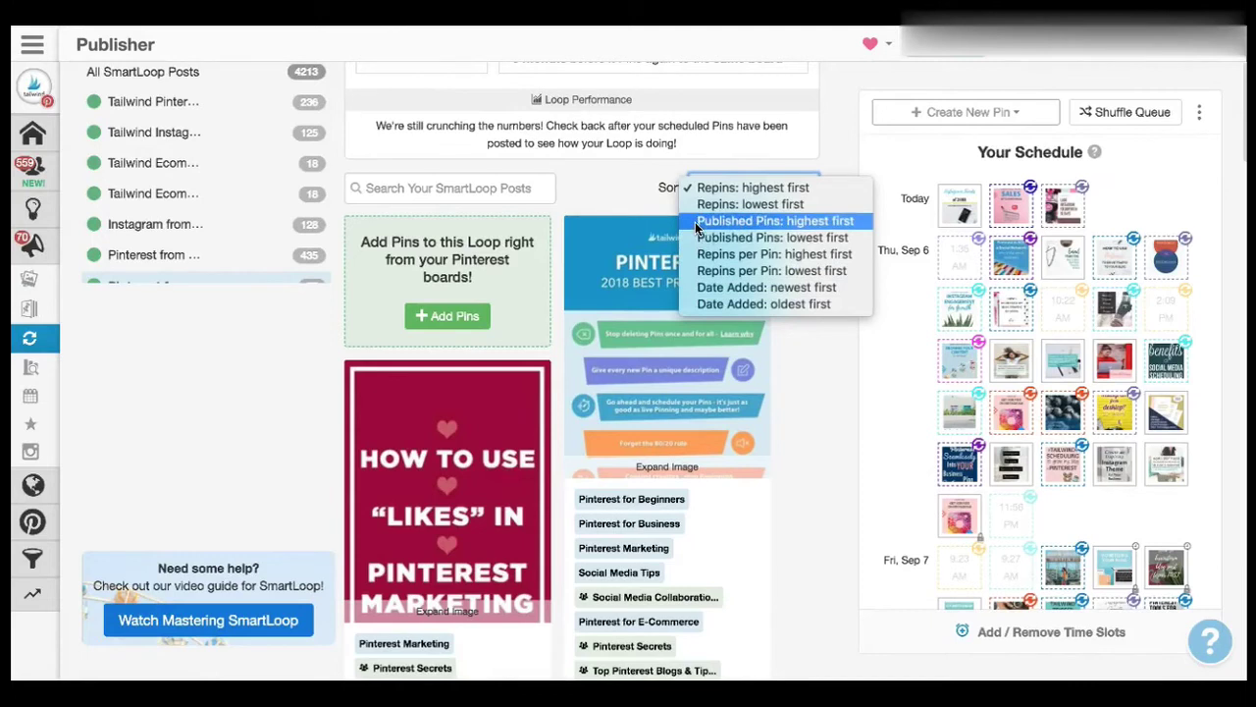
{"action": "left_click", "coordinate": [831, 296]}
{"action": "scroll", "coordinate": [831, 295], "scroll_direction": "down", "scroll_amount": 2}
{"action": "scroll", "coordinate": [832, 296], "scroll_direction": "down", "scroll_amount": 1}
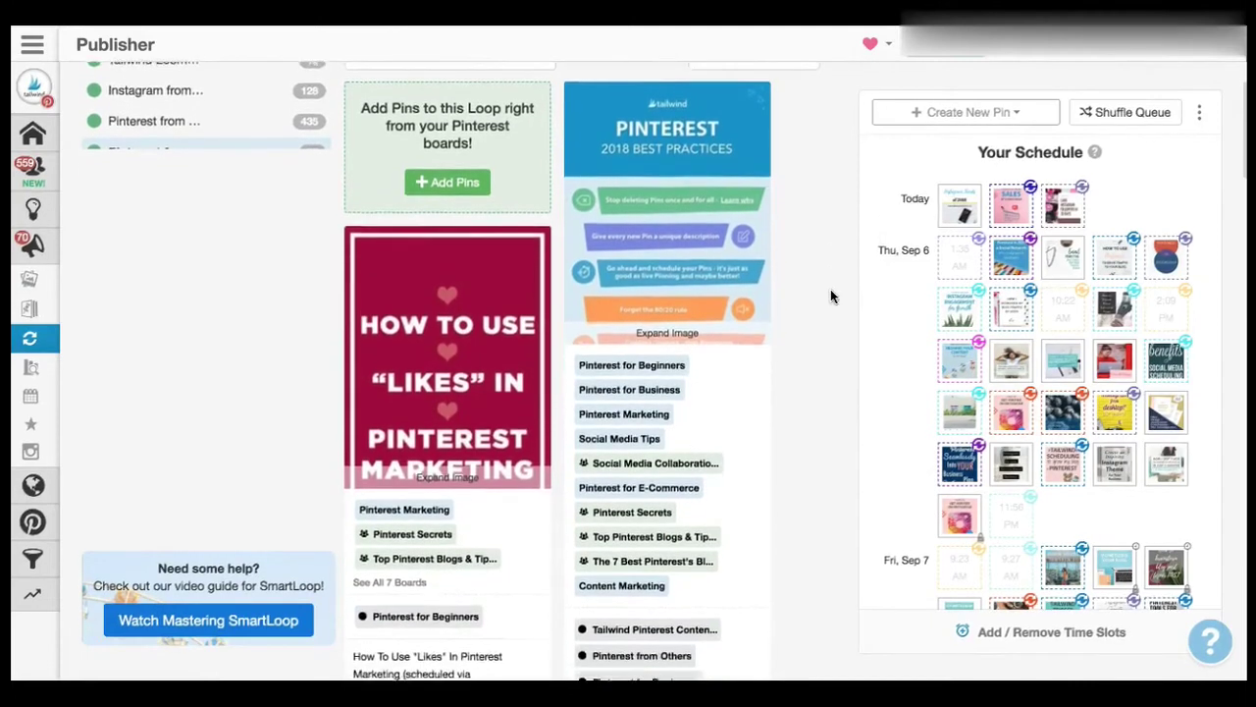
{"action": "scroll", "coordinate": [830, 296], "scroll_direction": "down", "scroll_amount": 7}
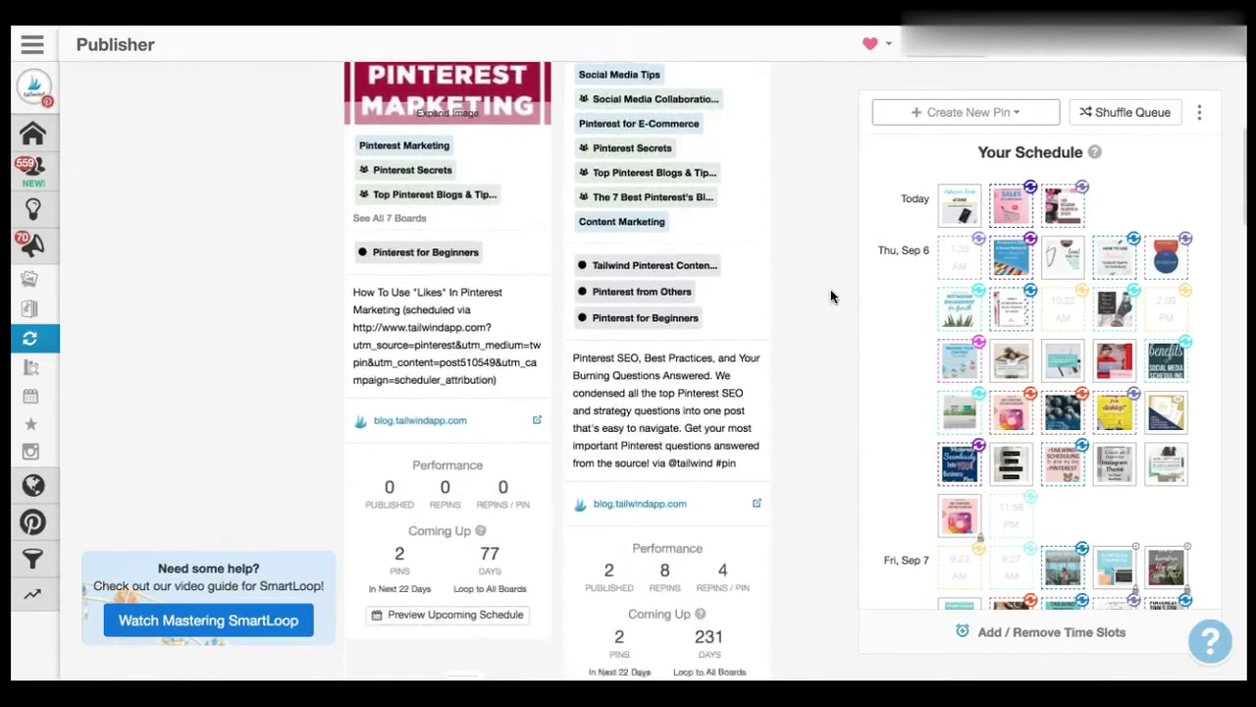
{"action": "scroll", "coordinate": [831, 296], "scroll_direction": "down", "scroll_amount": 5}
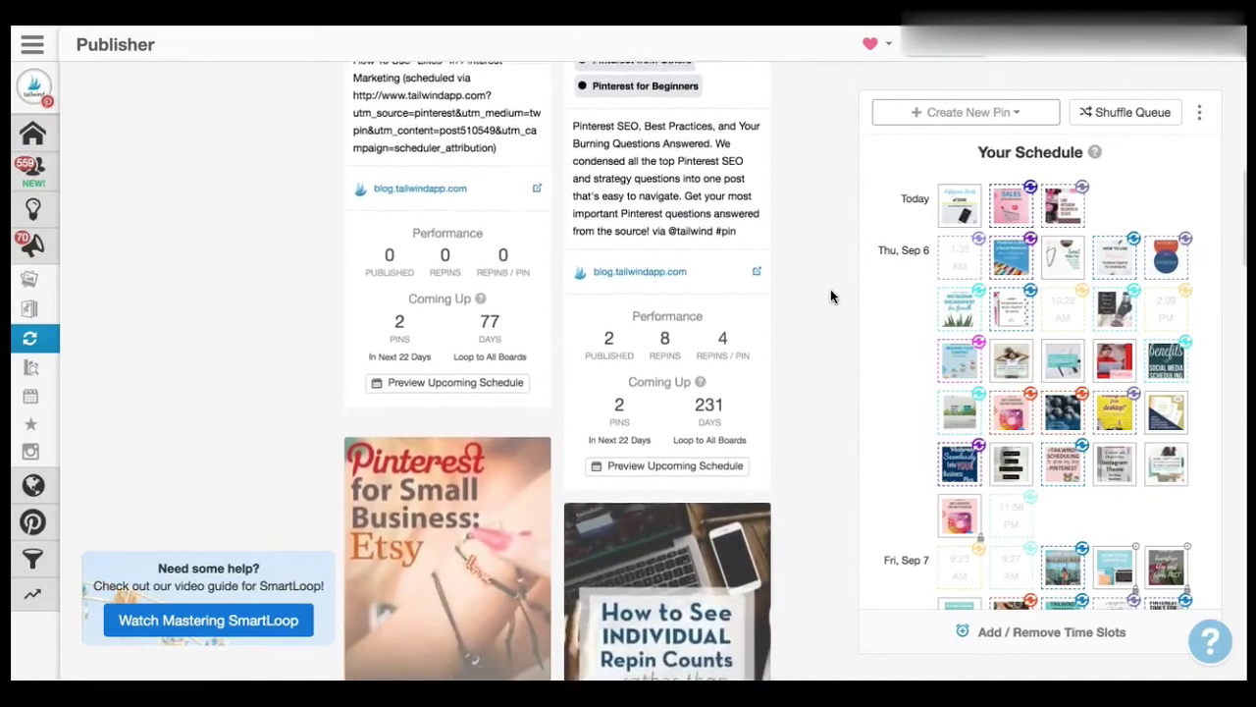
{"action": "scroll", "coordinate": [830, 295], "scroll_direction": "down", "scroll_amount": 2}
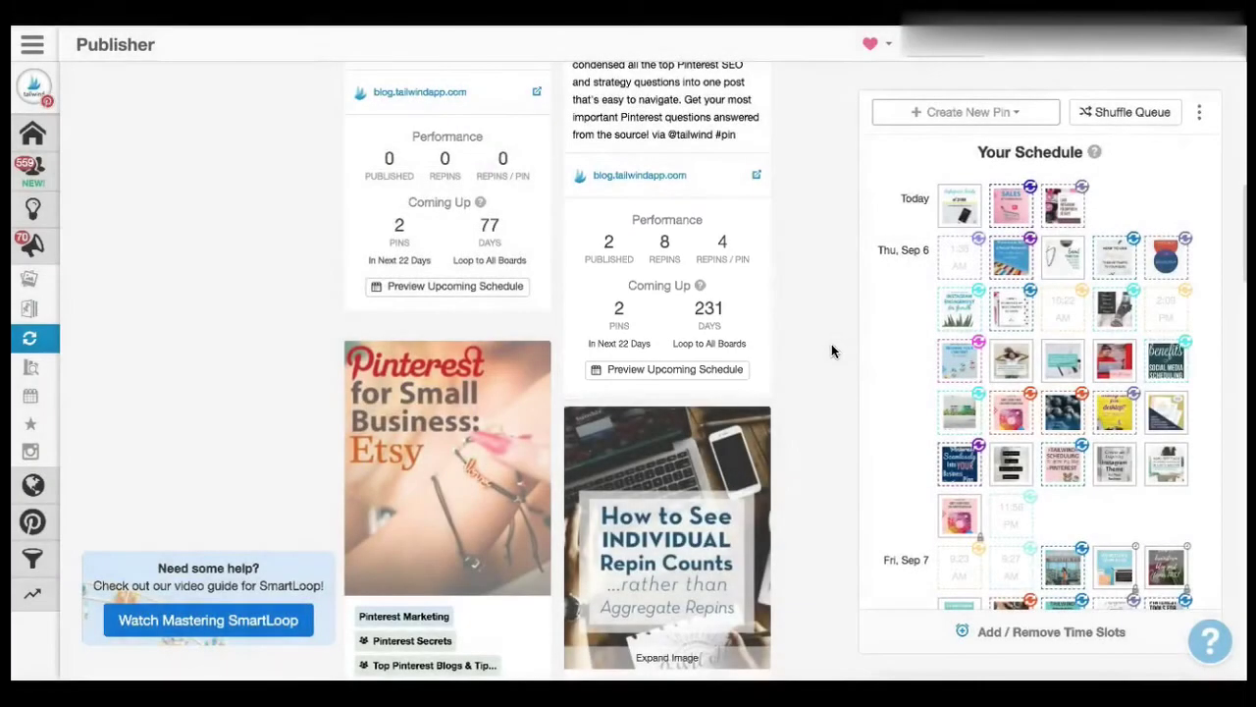
Preview the Pinterest 2018 Best Practices pin's upcoming schedule, and look through the publishing schedule from Sep 6 to Sep 8.
{"action": "left_click", "coordinate": [724, 370]}
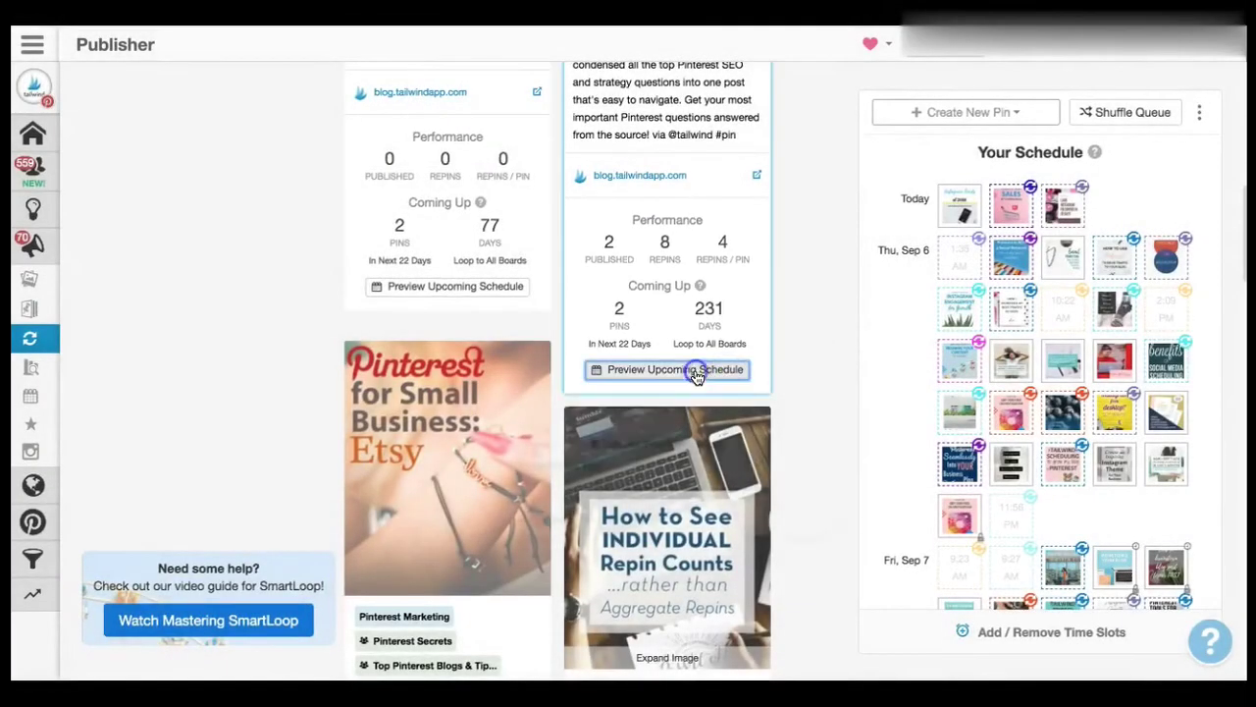
{"action": "scroll", "coordinate": [731, 462], "scroll_direction": "down", "scroll_amount": 1}
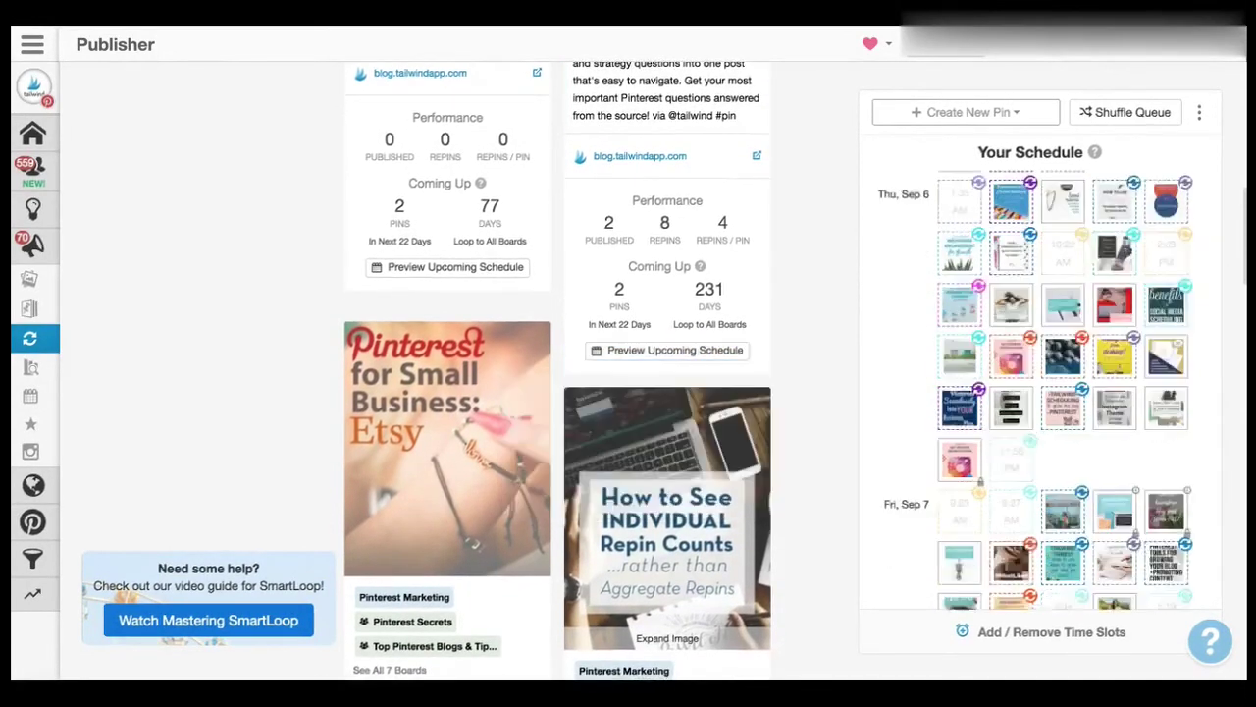
{"action": "scroll", "coordinate": [1049, 391], "scroll_direction": "up", "scroll_amount": 2}
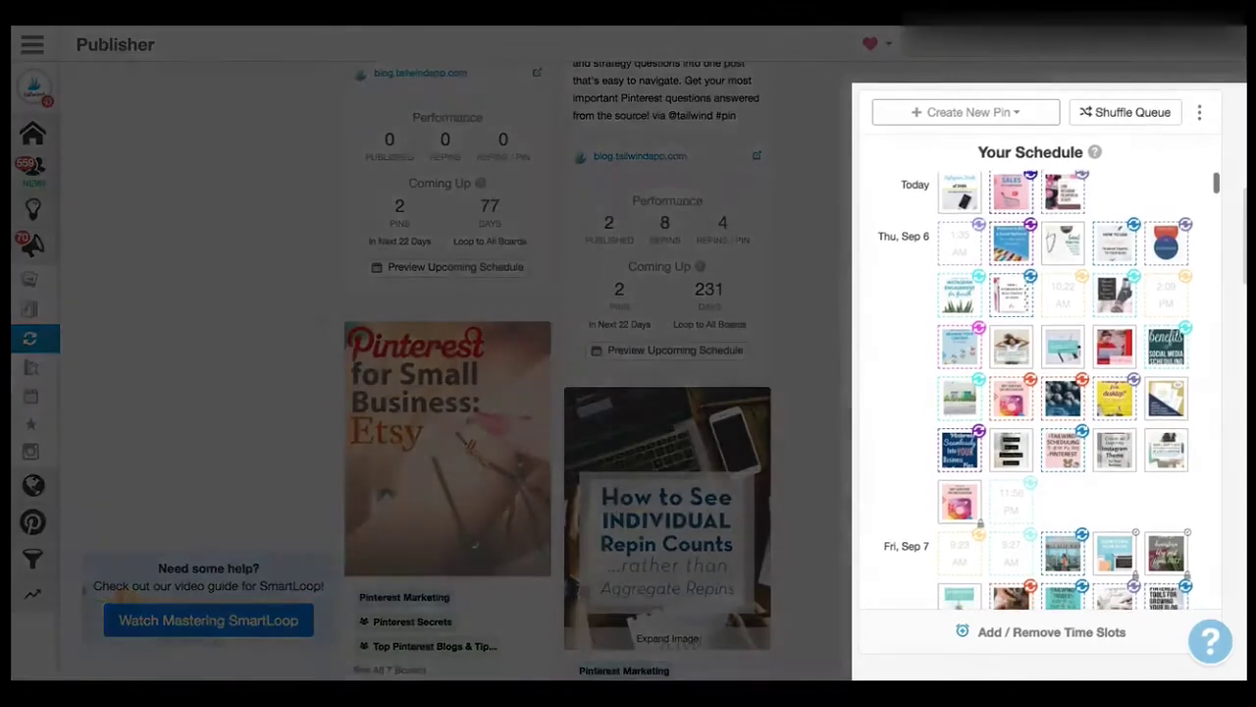
{"action": "scroll", "coordinate": [1049, 391], "scroll_direction": "down", "scroll_amount": 2}
{"action": "scroll", "coordinate": [1049, 391], "scroll_direction": "down", "scroll_amount": 4}
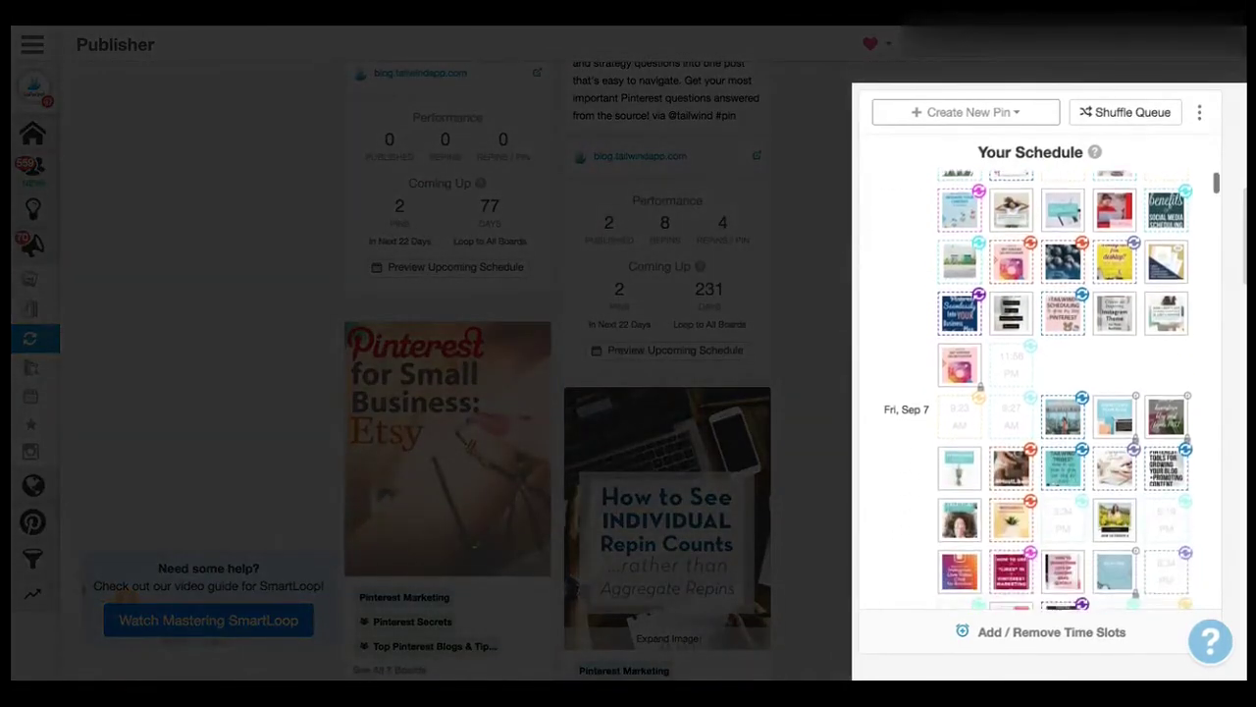
{"action": "scroll", "coordinate": [1049, 391], "scroll_direction": "down", "scroll_amount": 3}
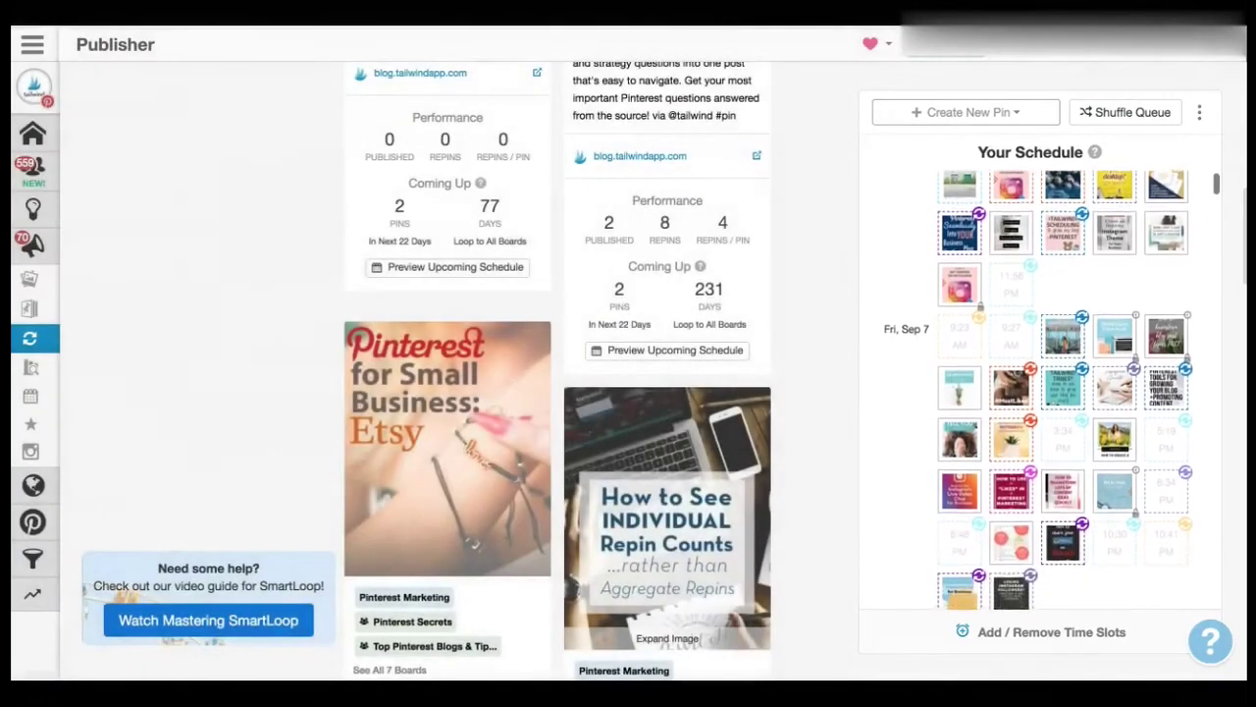
{"action": "scroll", "coordinate": [1049, 391], "scroll_direction": "down", "scroll_amount": 2}
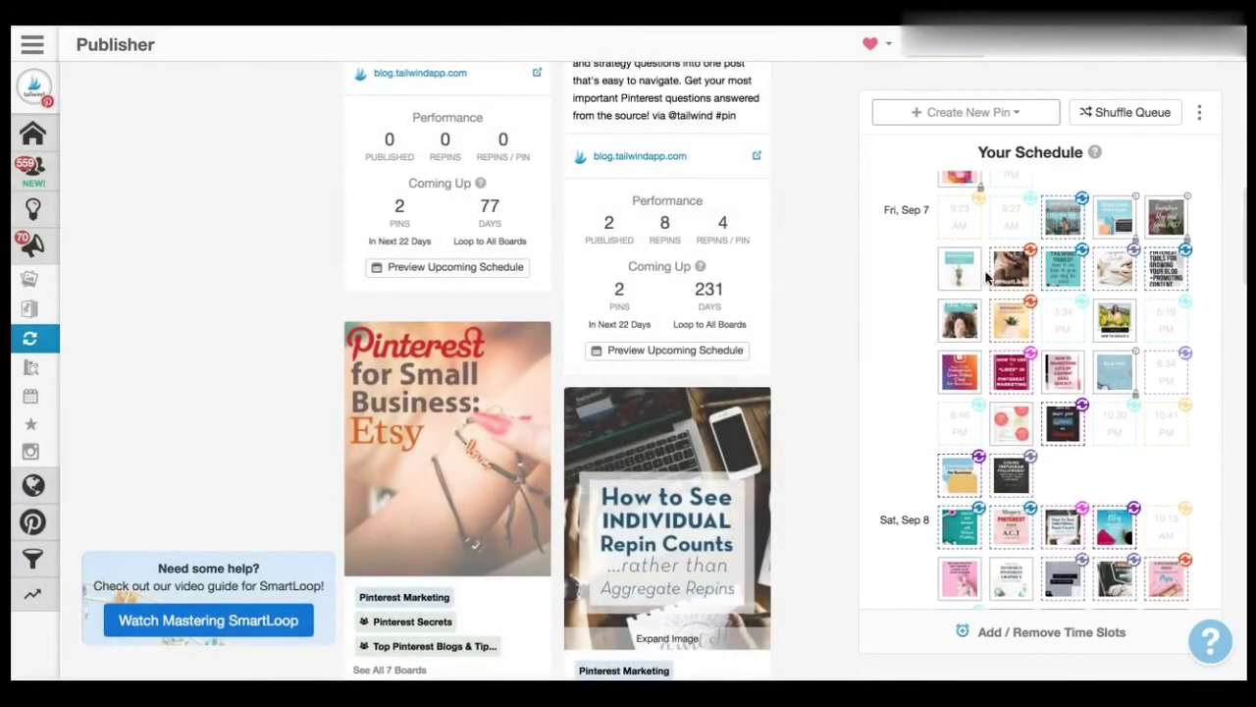
View the details of the SmartLoop pins scheduled for Friday, Sep 7, starting with the 10:38 AM pin.
{"action": "mouse_move", "coordinate": [1007, 276]}
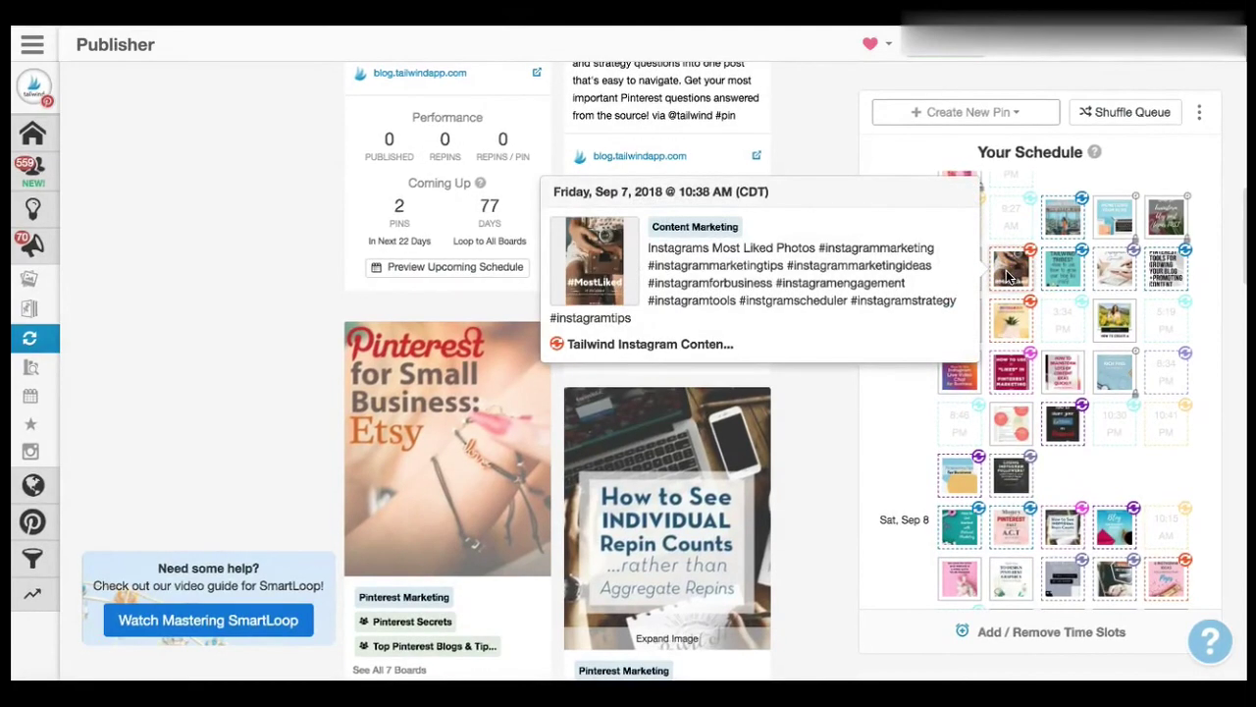
{"action": "mouse_move", "coordinate": [1056, 272]}
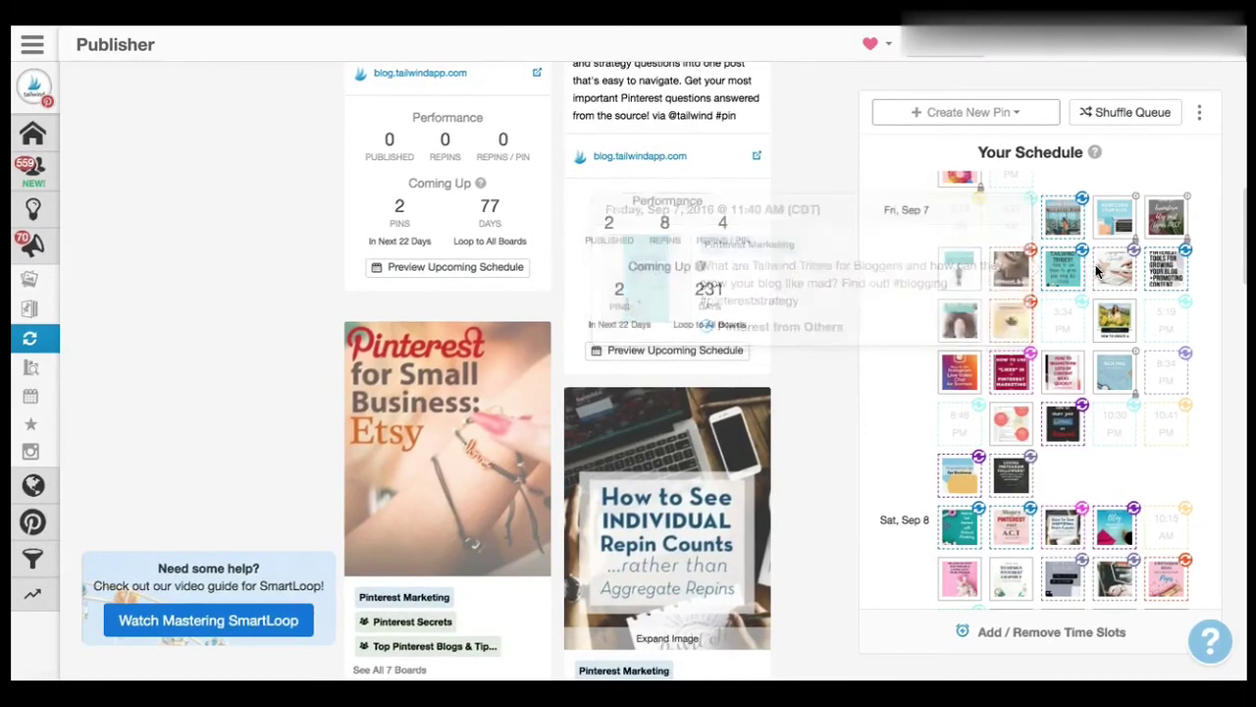
{"action": "mouse_move", "coordinate": [1099, 269]}
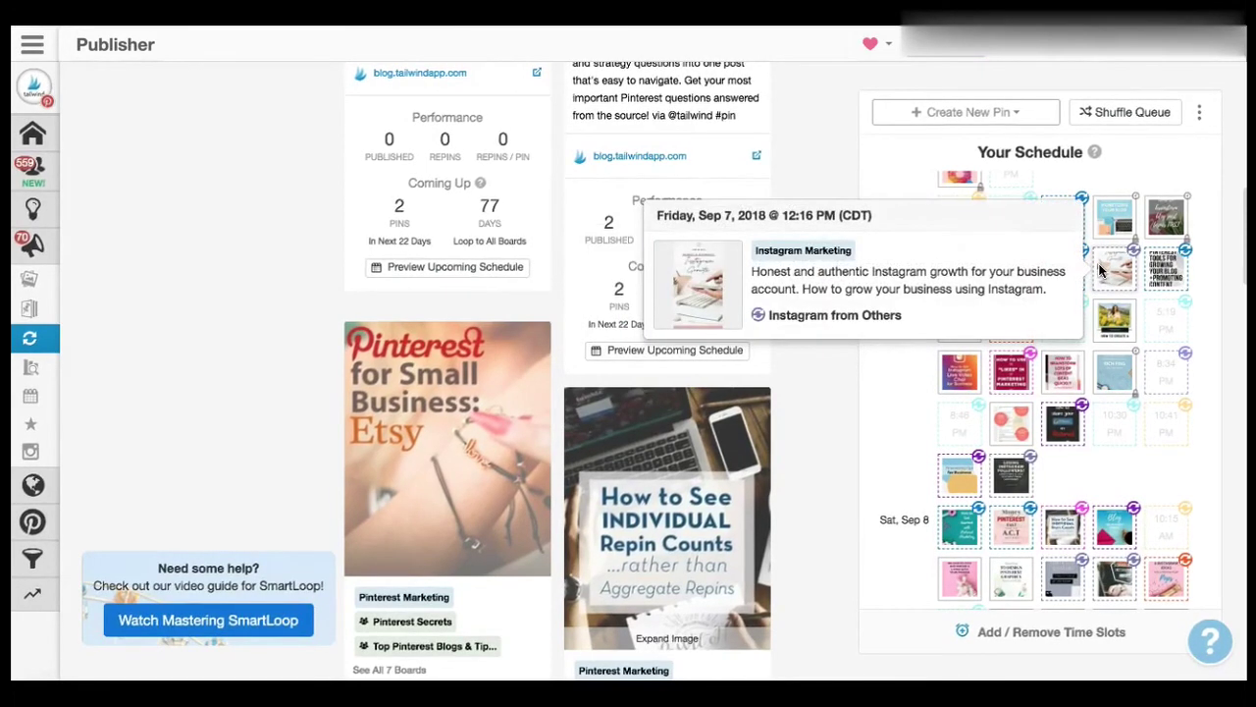
{"action": "mouse_move", "coordinate": [1152, 269]}
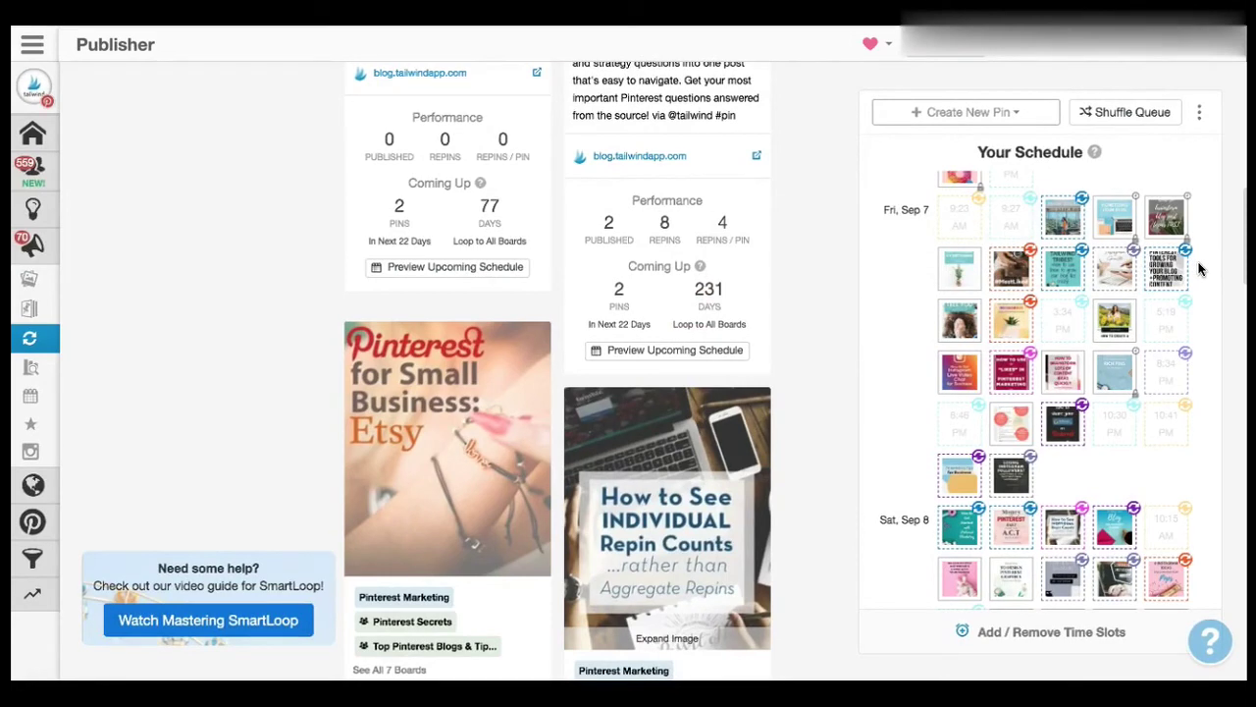
{"action": "scroll", "coordinate": [451, 373], "scroll_direction": "up", "scroll_amount": 10}
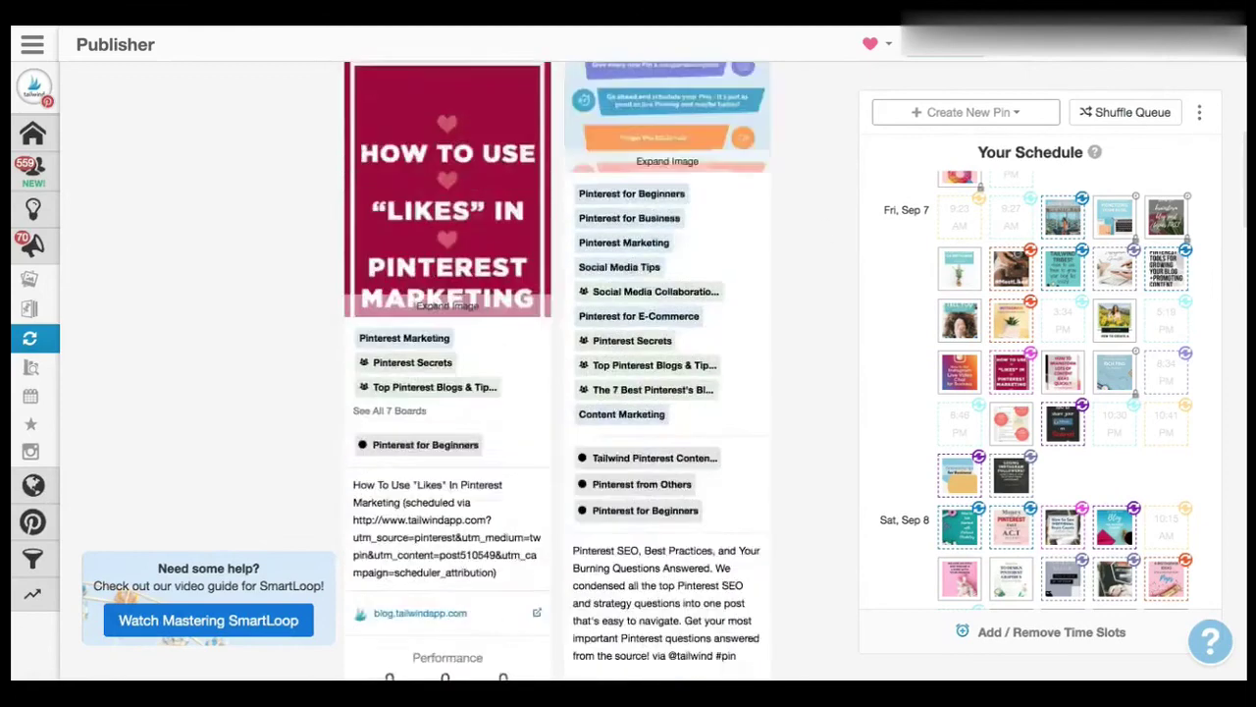